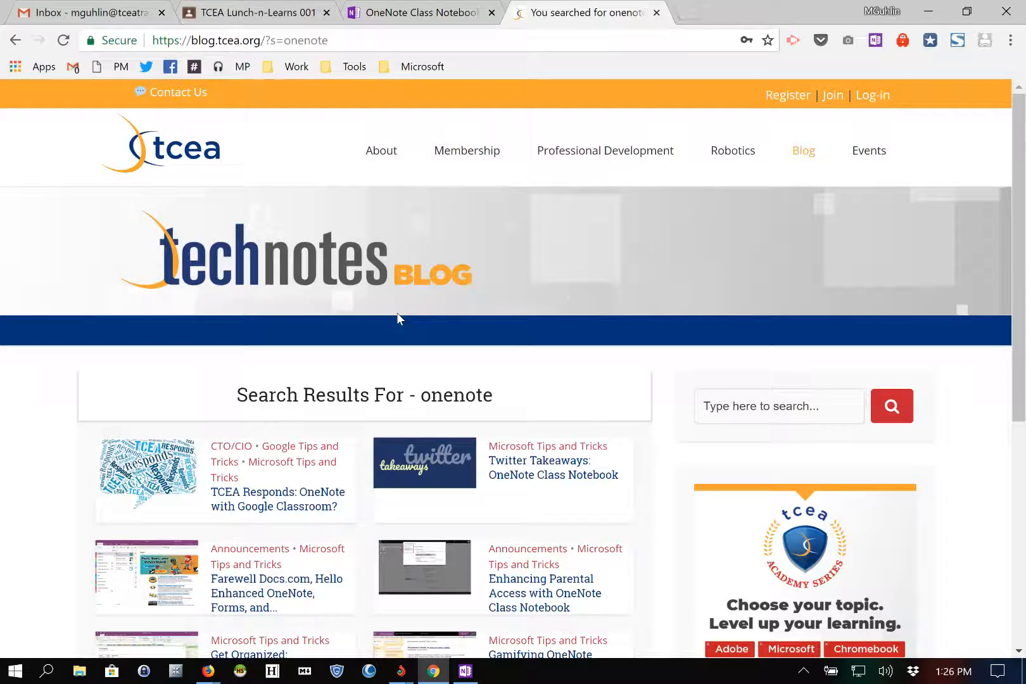
# Step: Open the 'TCEA Responds: OneNote with Google Classroom?' post from the onenote search results
pyautogui.scroll(-1, 396, 313)
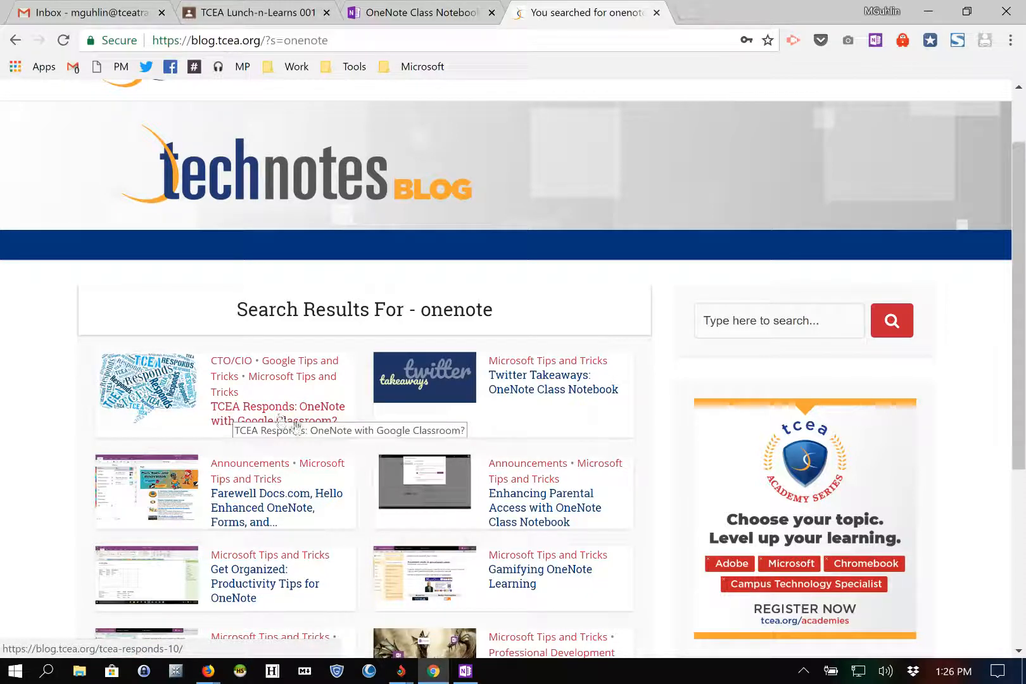
pyautogui.click(253, 416)
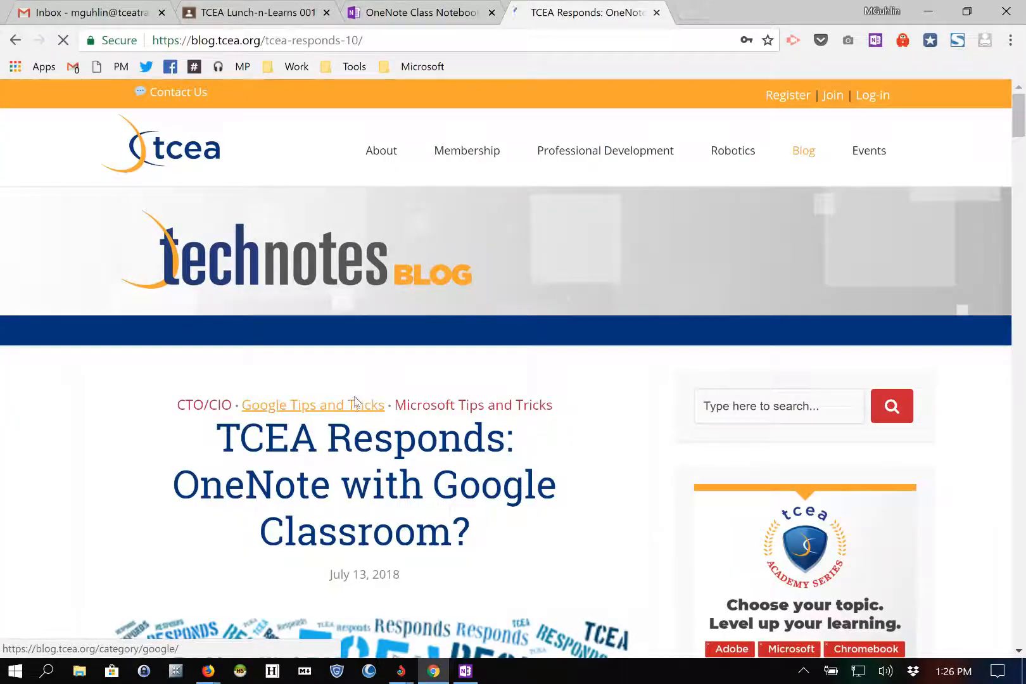
# Step: Scroll down to the Connections screenshot, then back up to the Update 07/23/2018 section
pyautogui.scroll(-4, 329, 405)
pyautogui.scroll(-10, 281, 399)
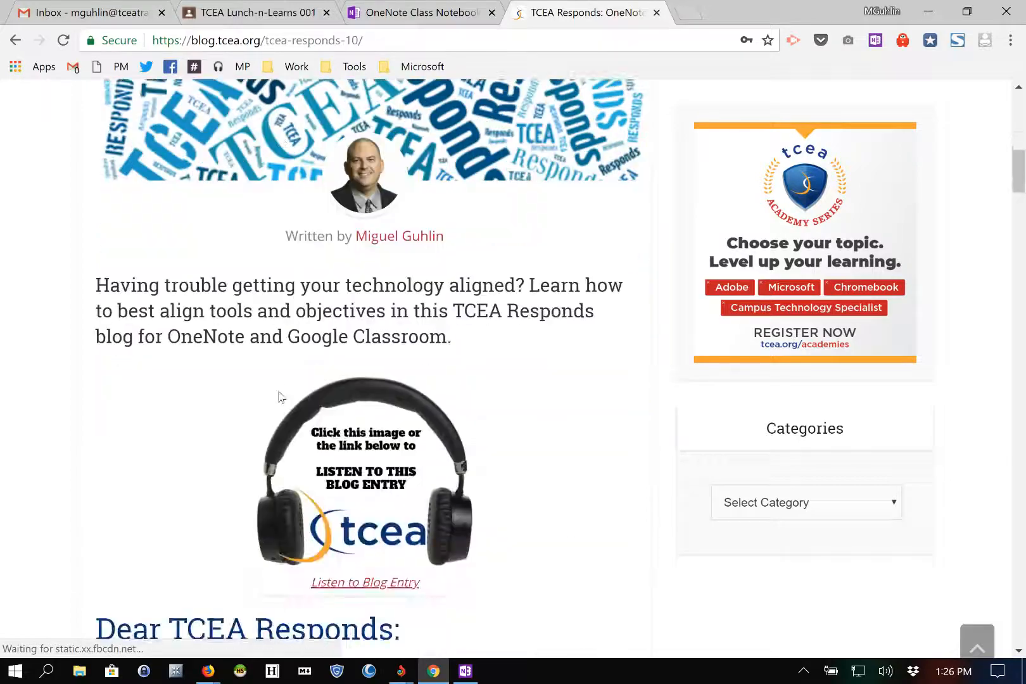
pyautogui.scroll(-8, 279, 399)
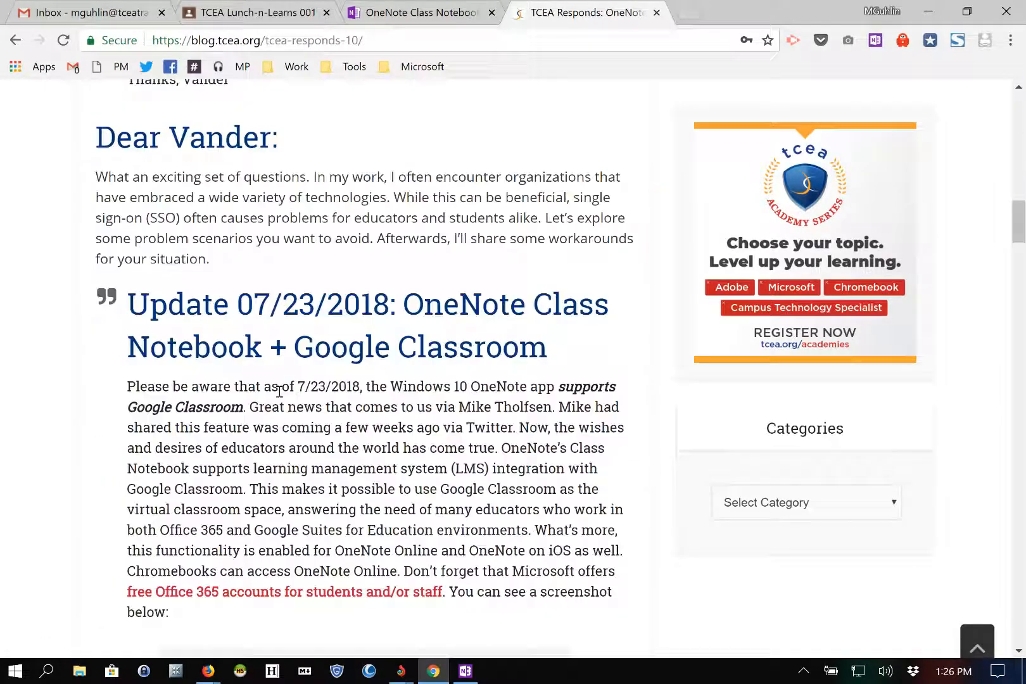
pyautogui.scroll(-1, 279, 391)
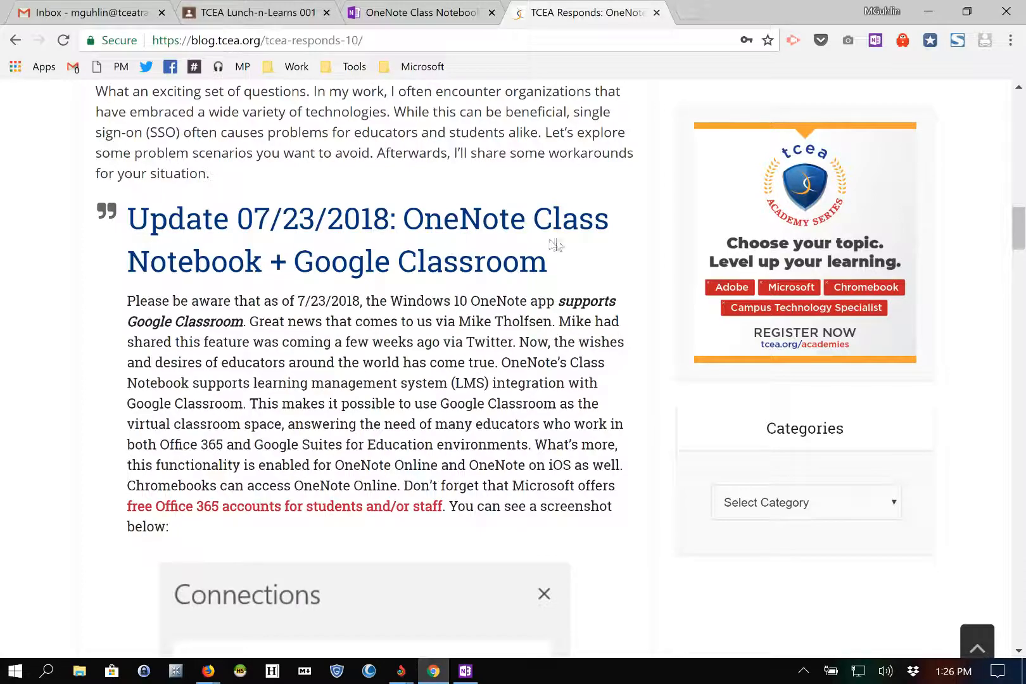
pyautogui.scroll(-3, 259, 386)
pyautogui.scroll(2, 259, 386)
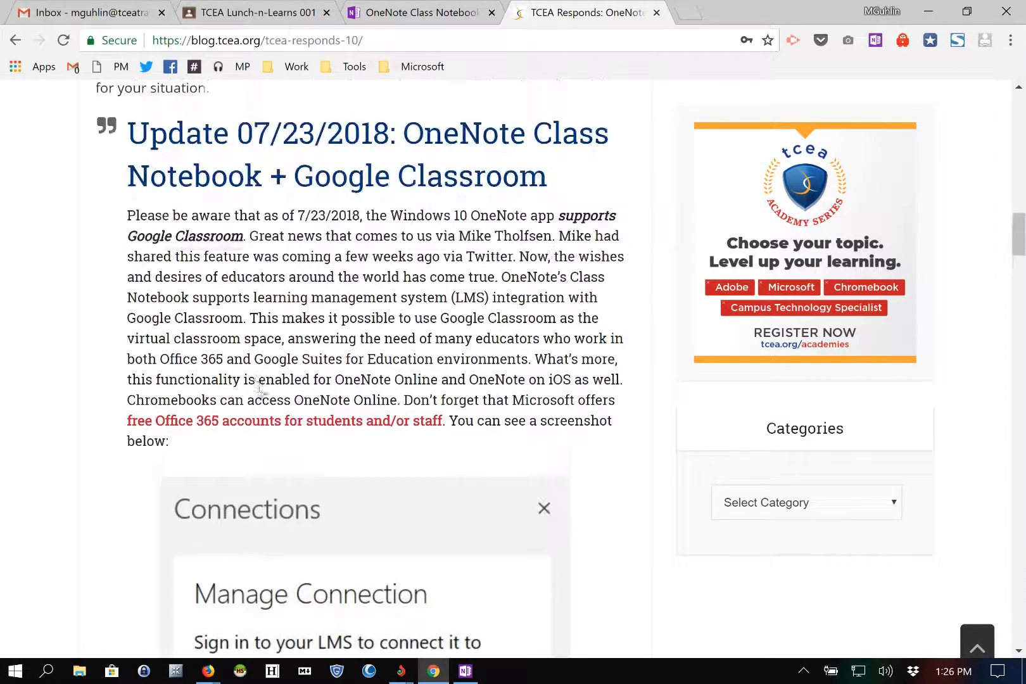
pyautogui.scroll(-5, 259, 387)
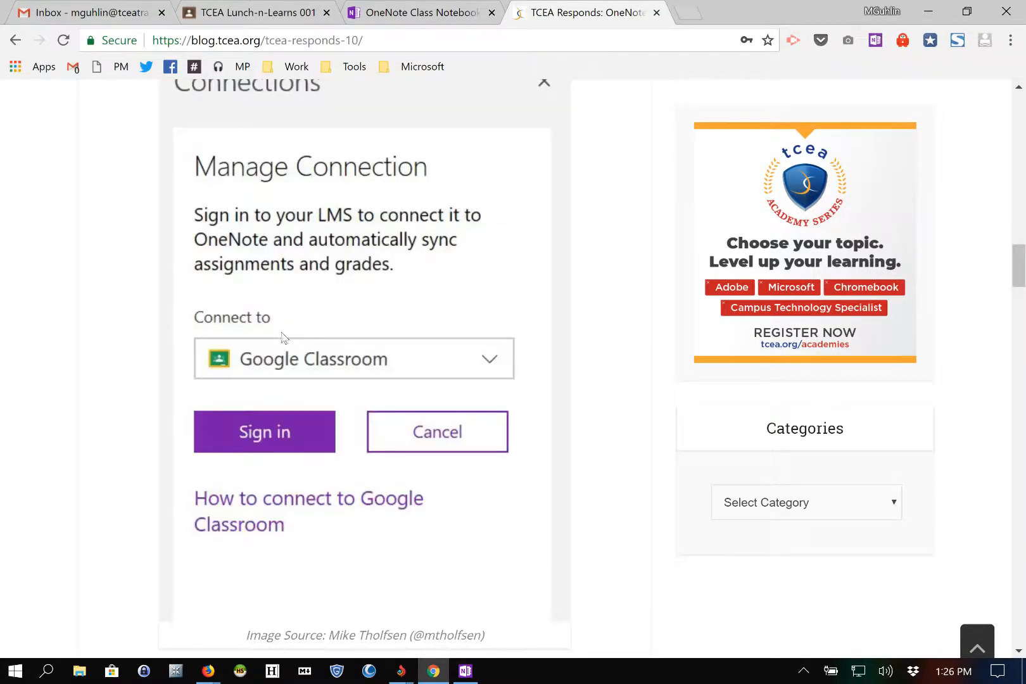
pyautogui.scroll(1, 281, 334)
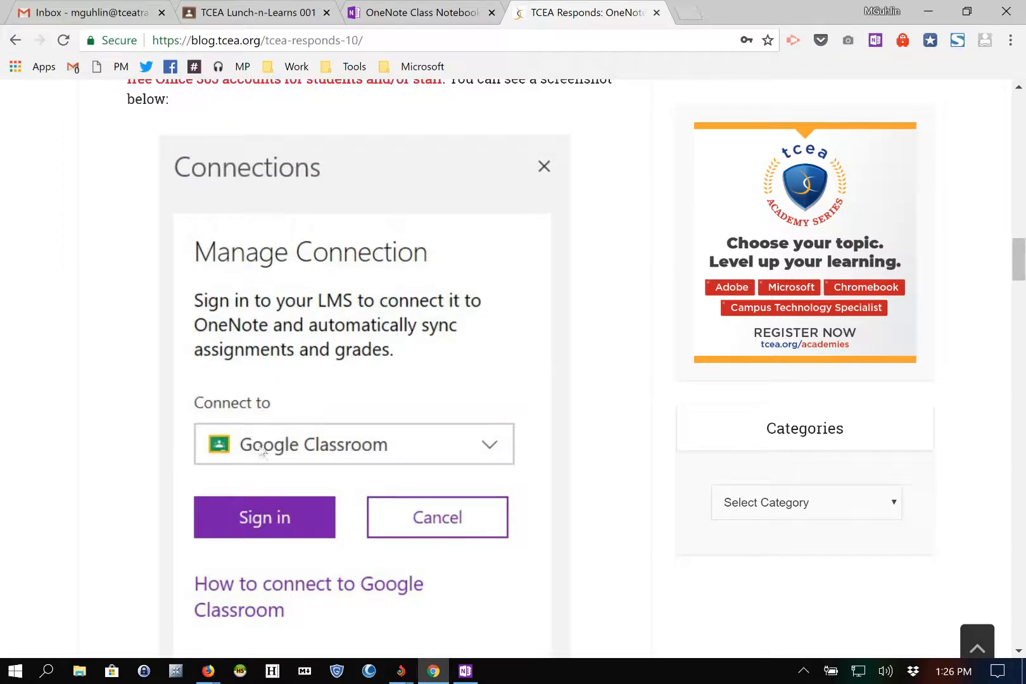
pyautogui.scroll(-3, 325, 443)
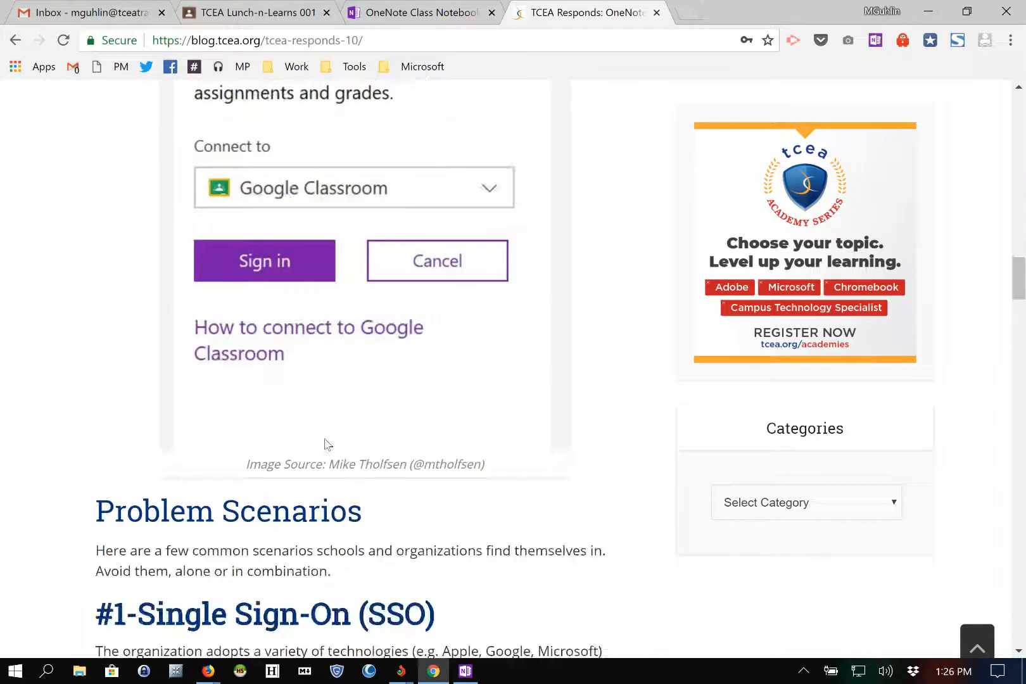
pyautogui.scroll(1, 325, 444)
pyautogui.scroll(1, 326, 443)
pyautogui.scroll(1, 326, 442)
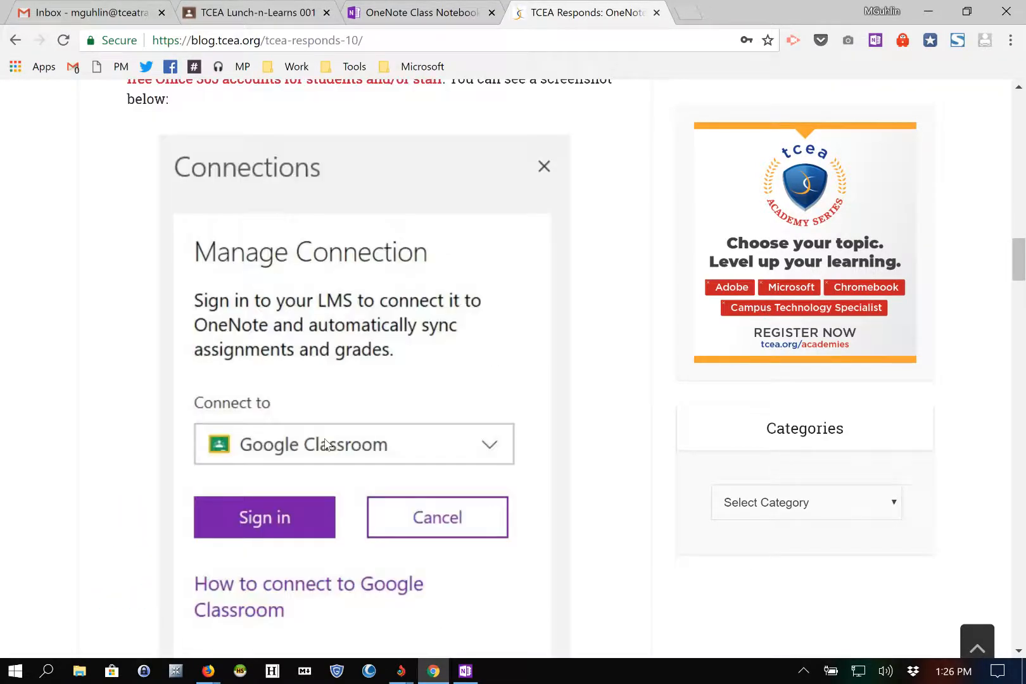
pyautogui.scroll(6, 326, 437)
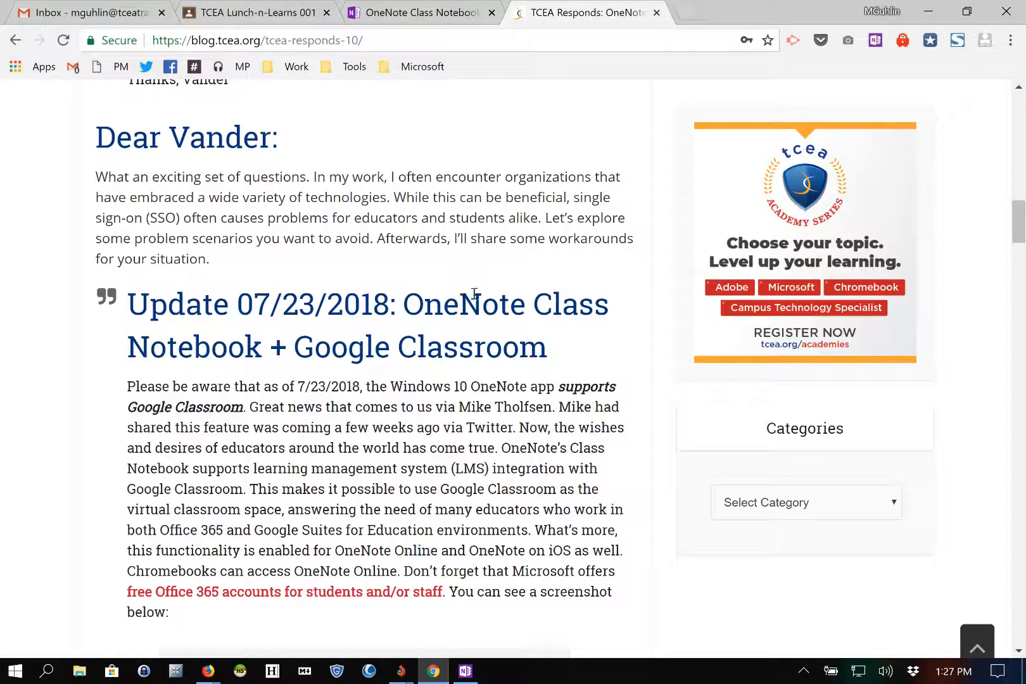
# Step: Review the five-student roster of TCEA Lunch-n-Learns 001, then return to its stream
pyautogui.click(258, 17)
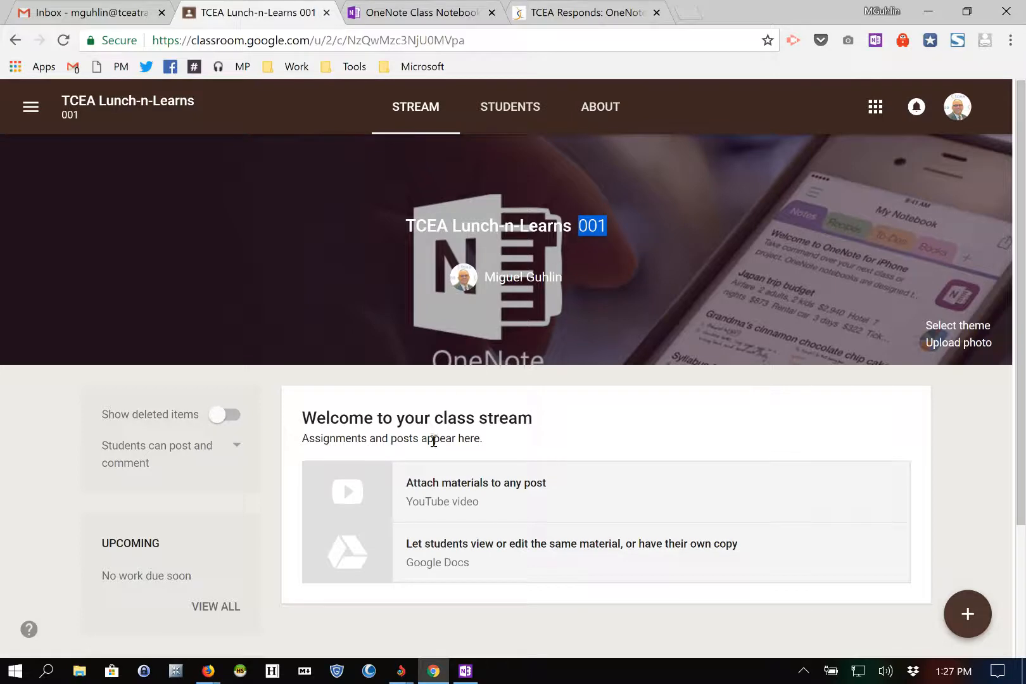
pyautogui.click(510, 105)
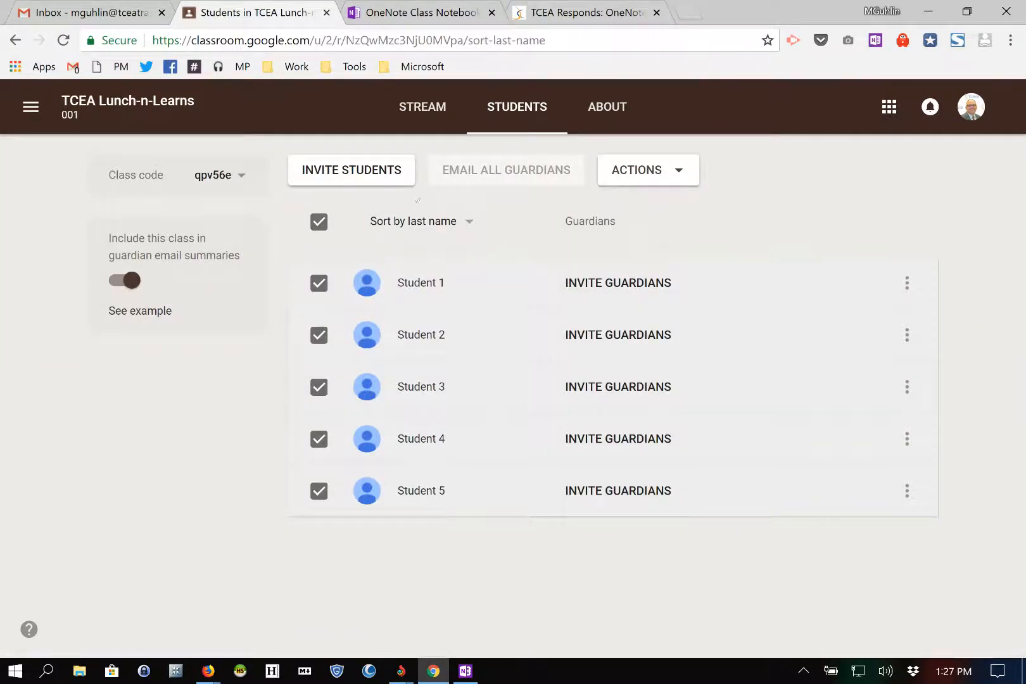
pyautogui.click(399, 106)
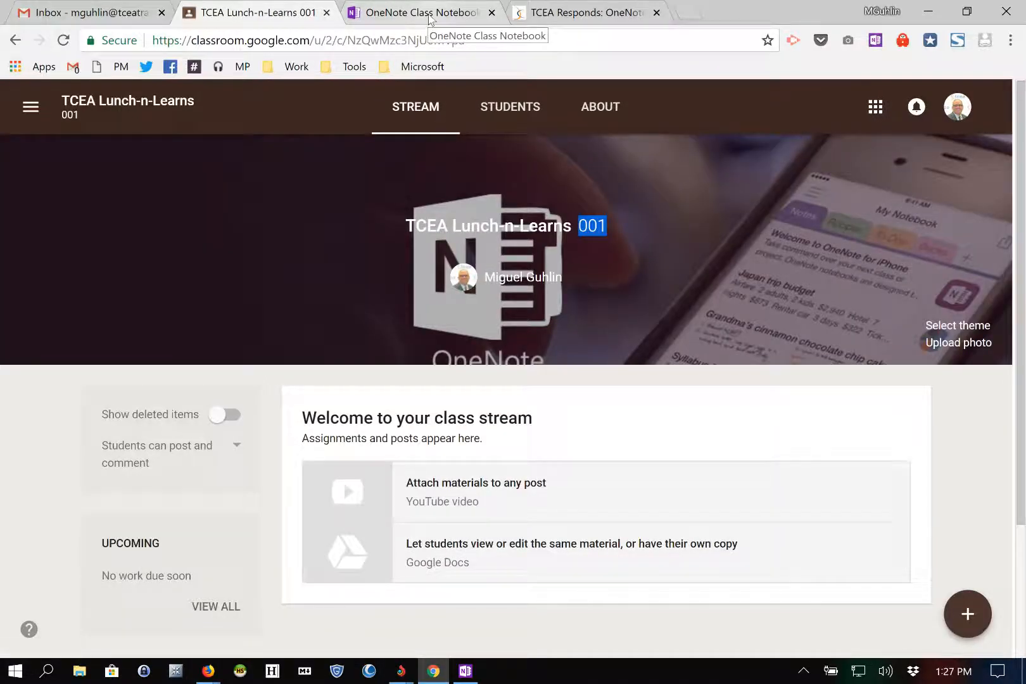
# Step: Sign in to Class Notebook with the Office 365 account, declining to stay signed in
pyautogui.click(433, 13)
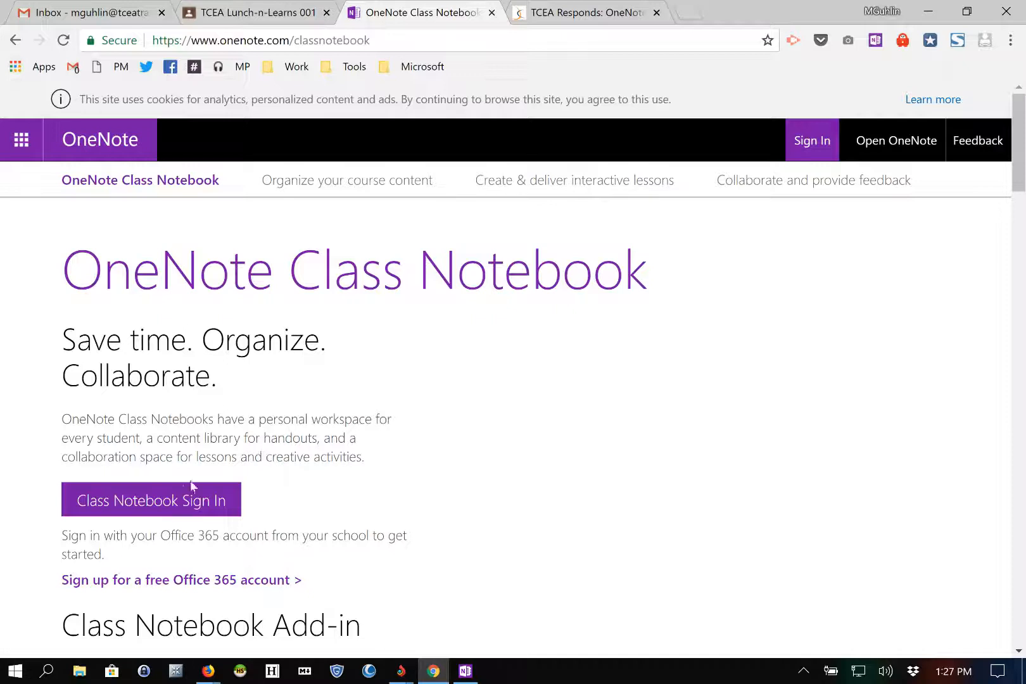
pyautogui.click(156, 510)
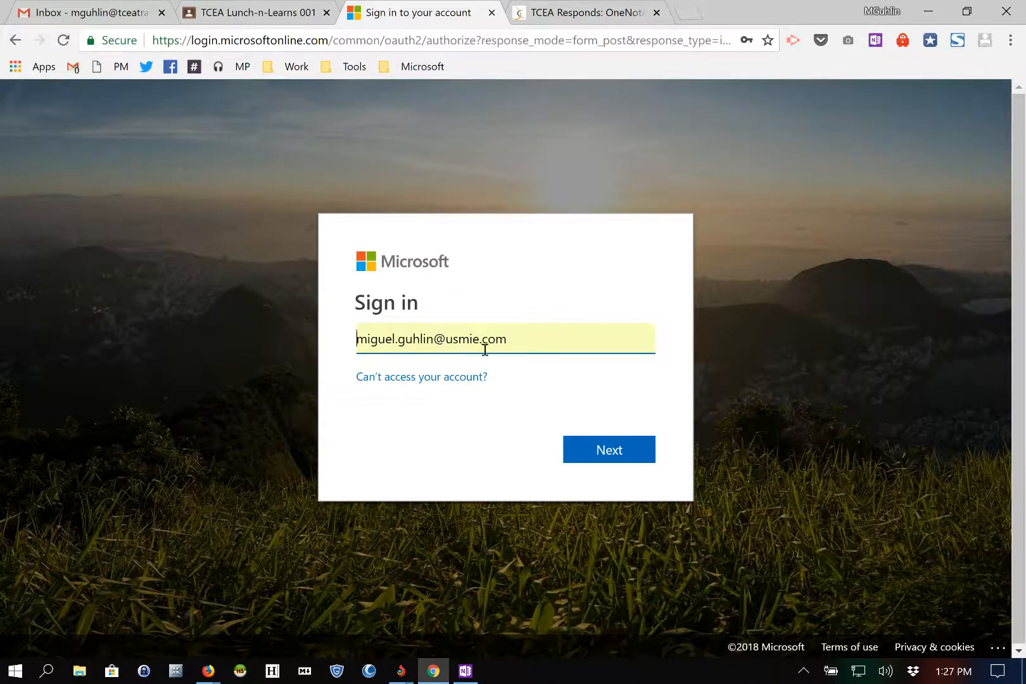
pyautogui.click(609, 451)
pyautogui.click(611, 454)
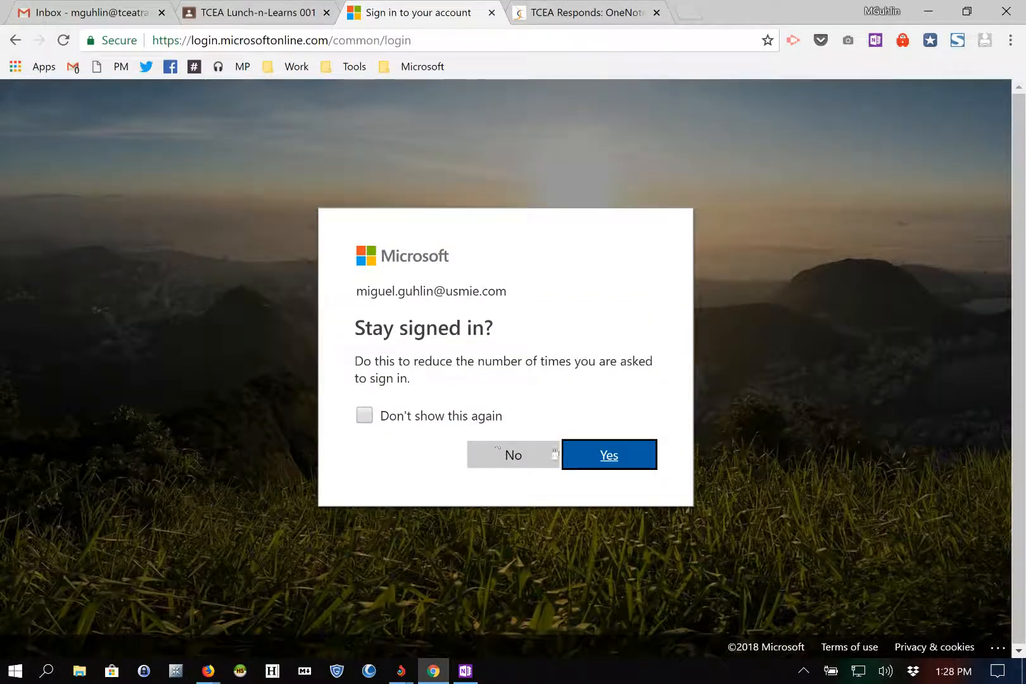
pyautogui.click(516, 456)
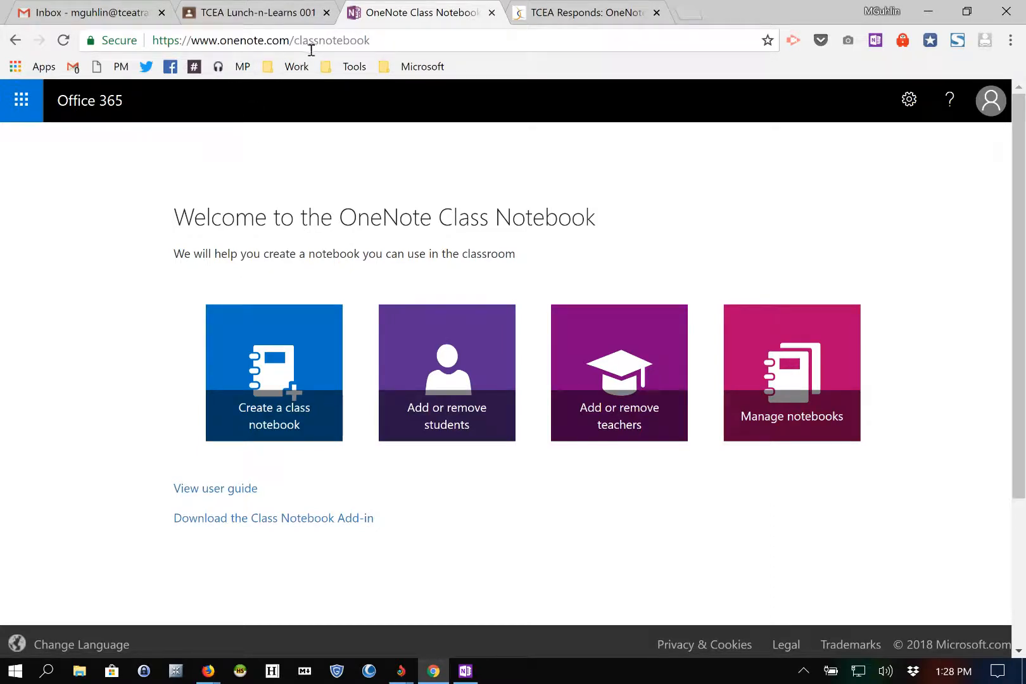
# Step: Create a class notebook named 'TCEA Lunch and Learn' and review its section groups
pyautogui.click(269, 366)
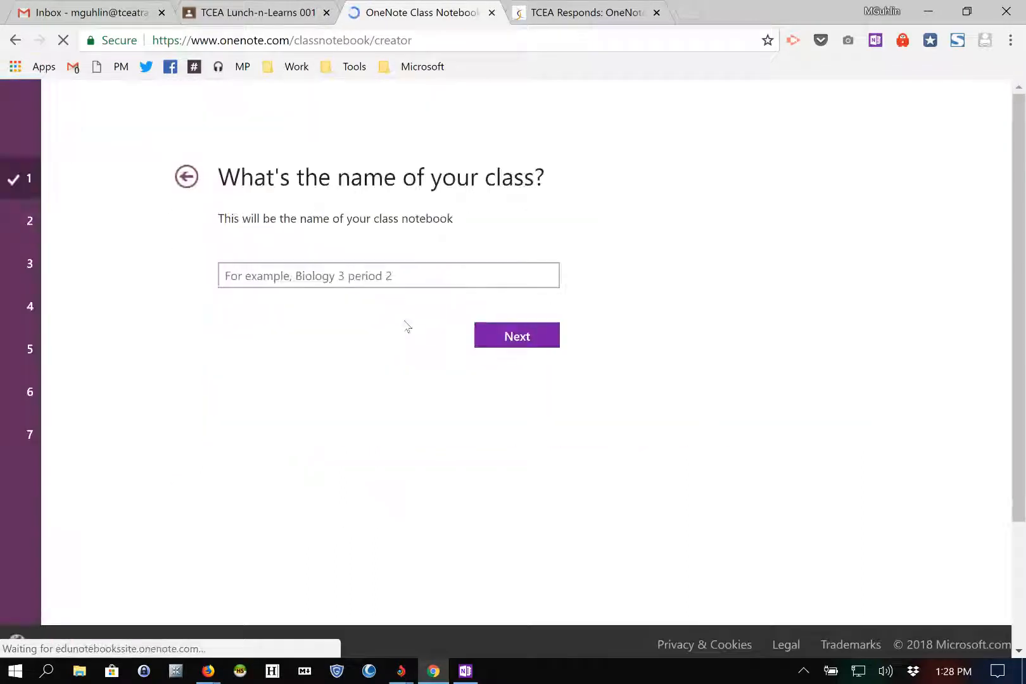
pyautogui.click(270, 318)
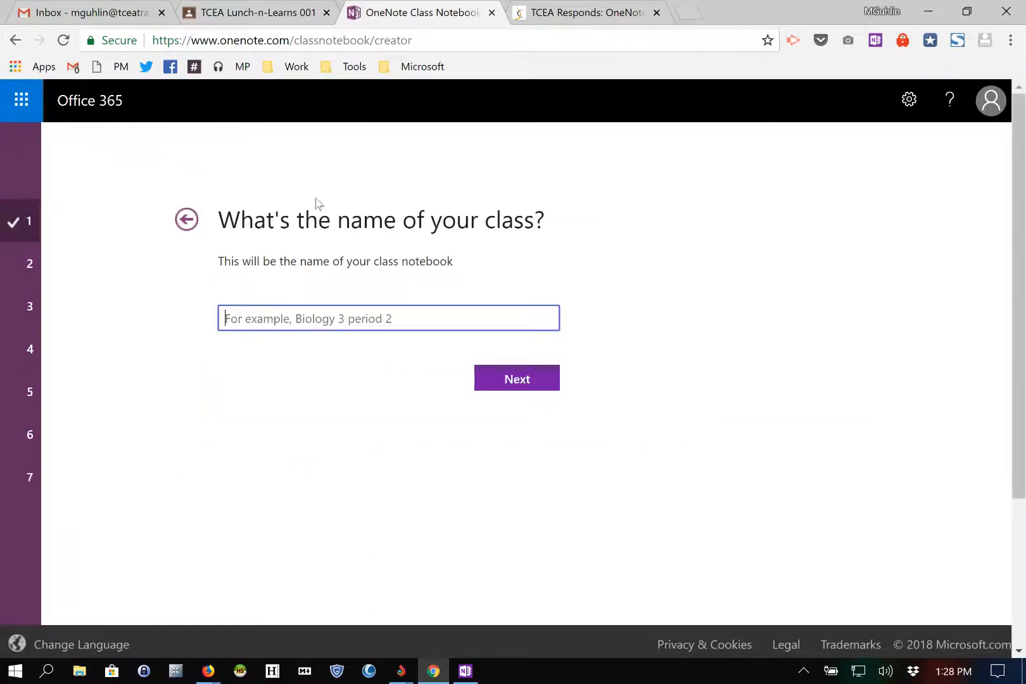
pyautogui.write('T')
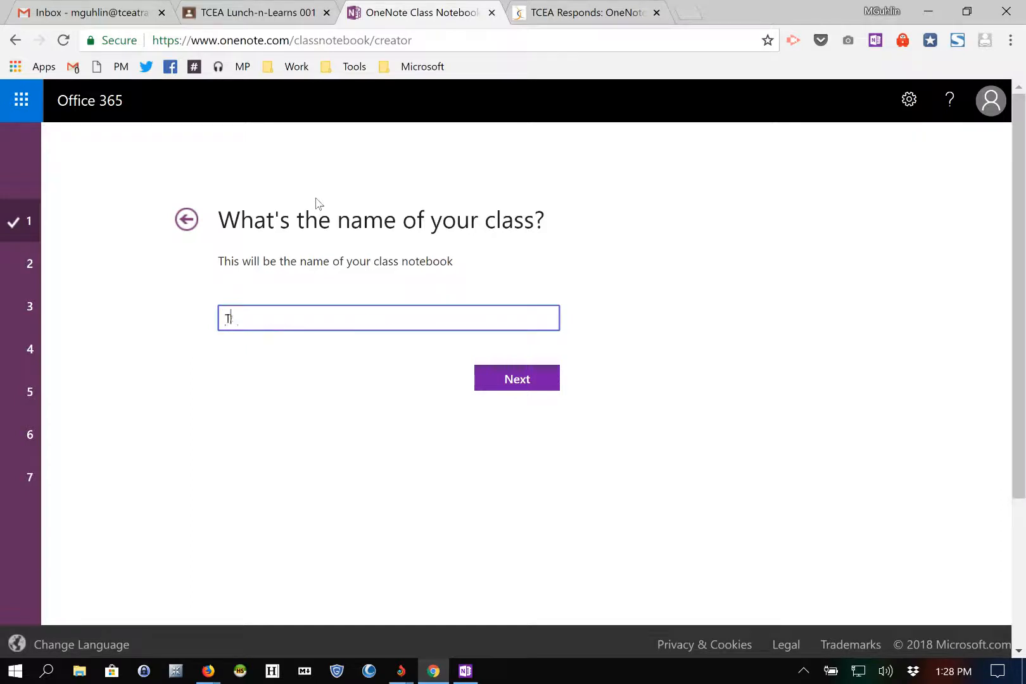
pyautogui.write('CEA Lunch and Learns')
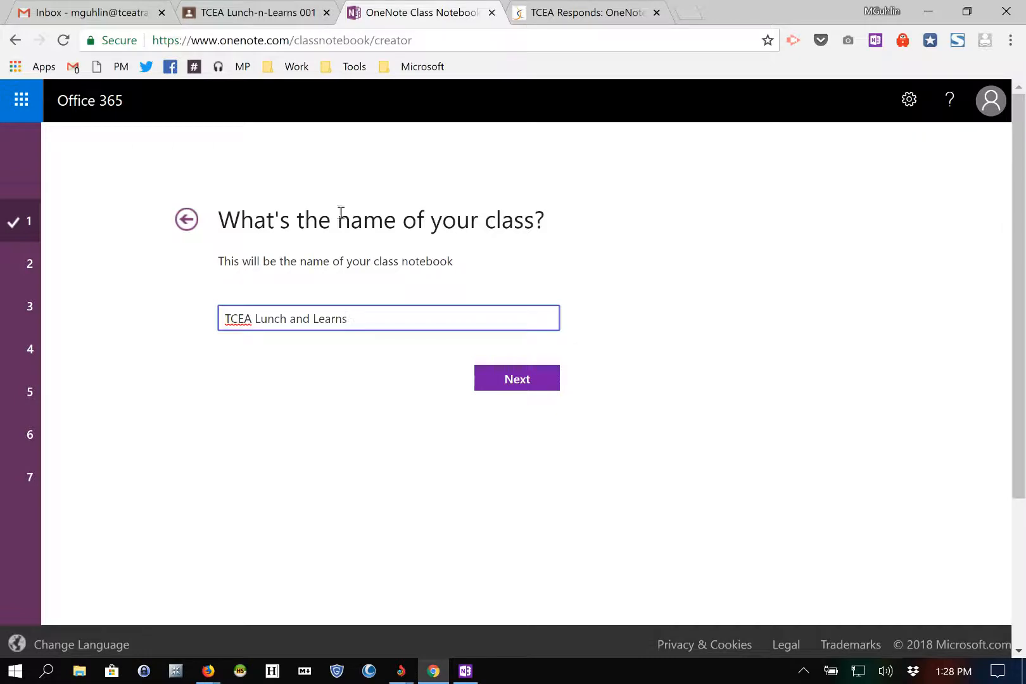
pyautogui.click(517, 377)
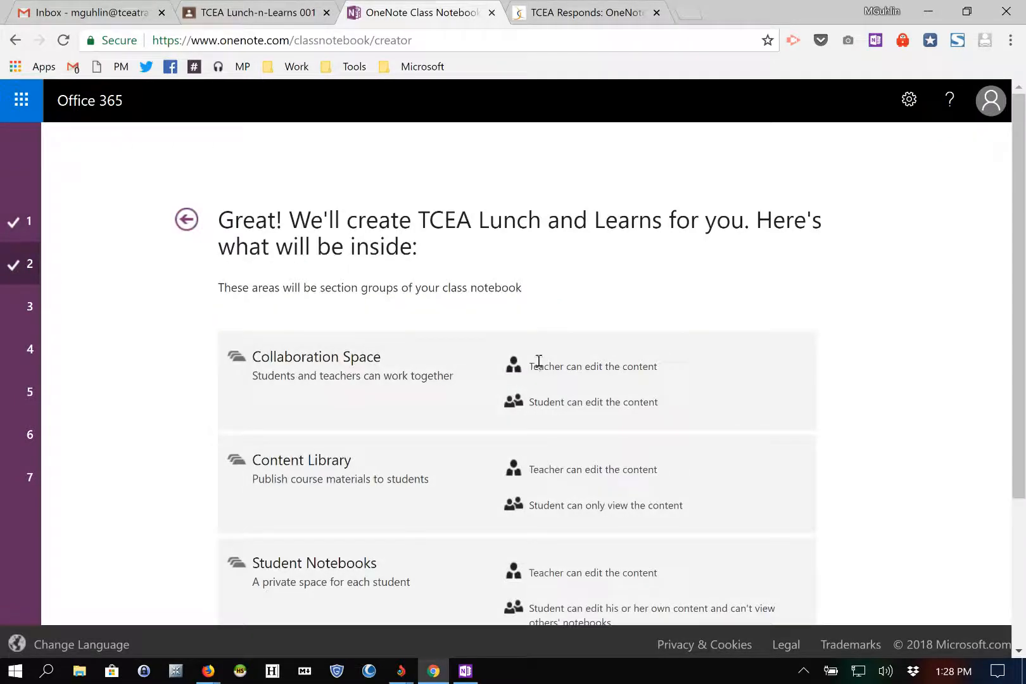
pyautogui.scroll(-2, 458, 344)
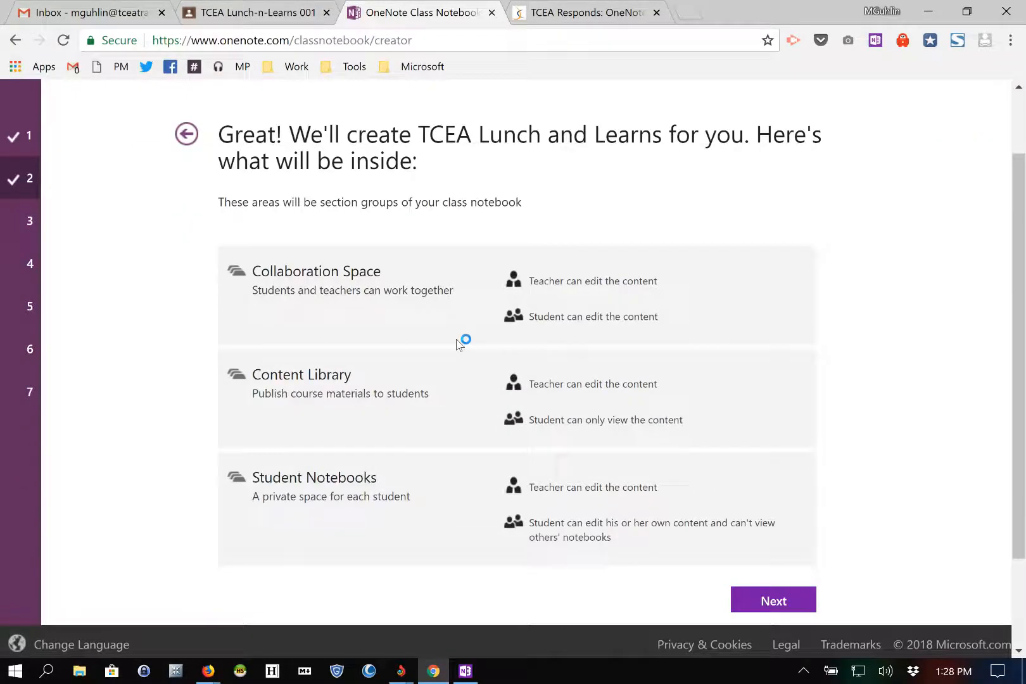
pyautogui.scroll(1, 458, 344)
# Step: Try adding a co-teacher's e-mail address, remove it, and continue without extra teachers
pyautogui.click(771, 599)
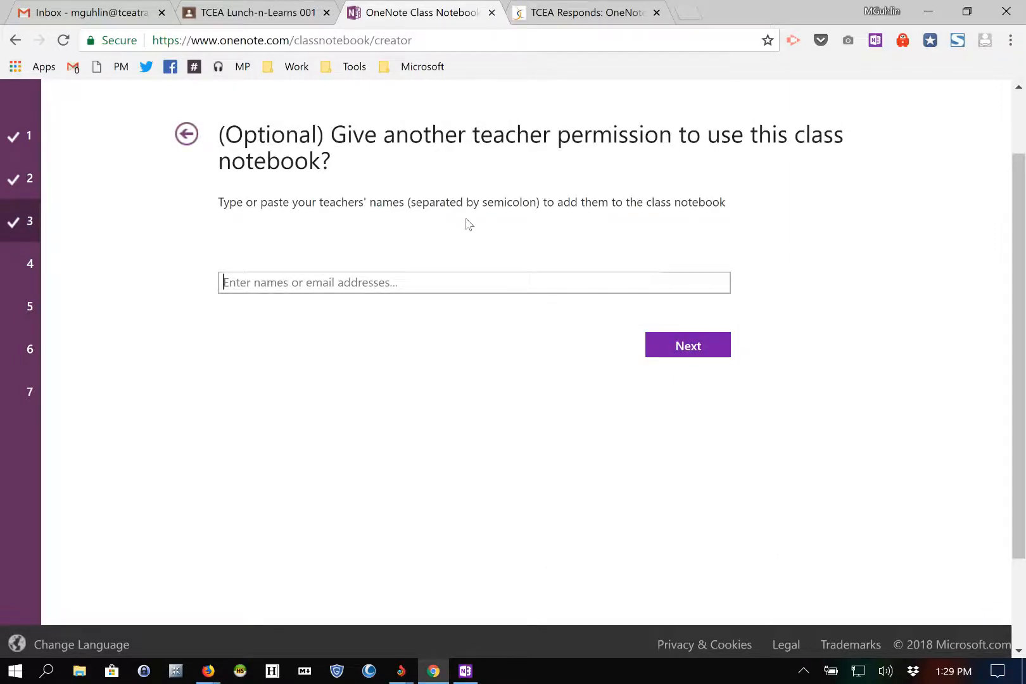
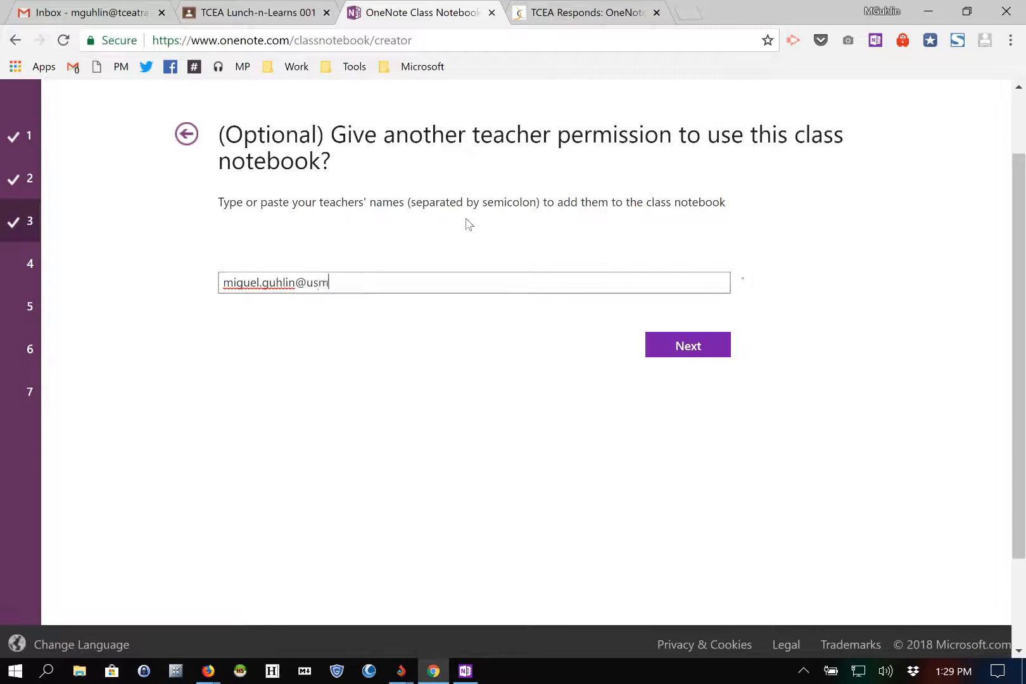
pyautogui.click(679, 352)
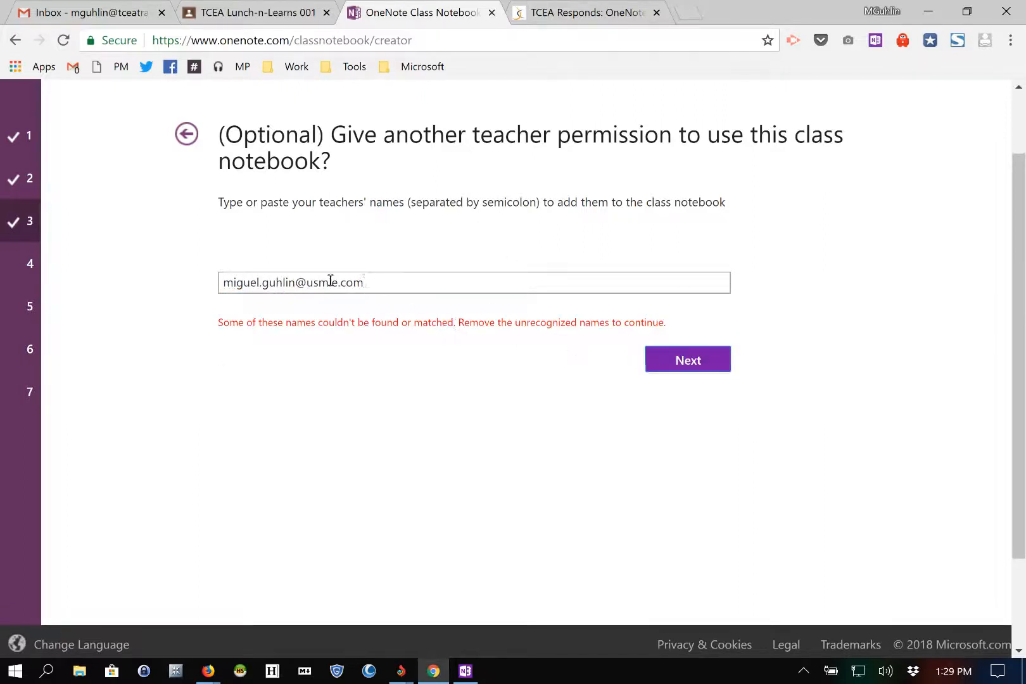
pyautogui.moveTo(364, 283); pyautogui.dragTo(217, 282)
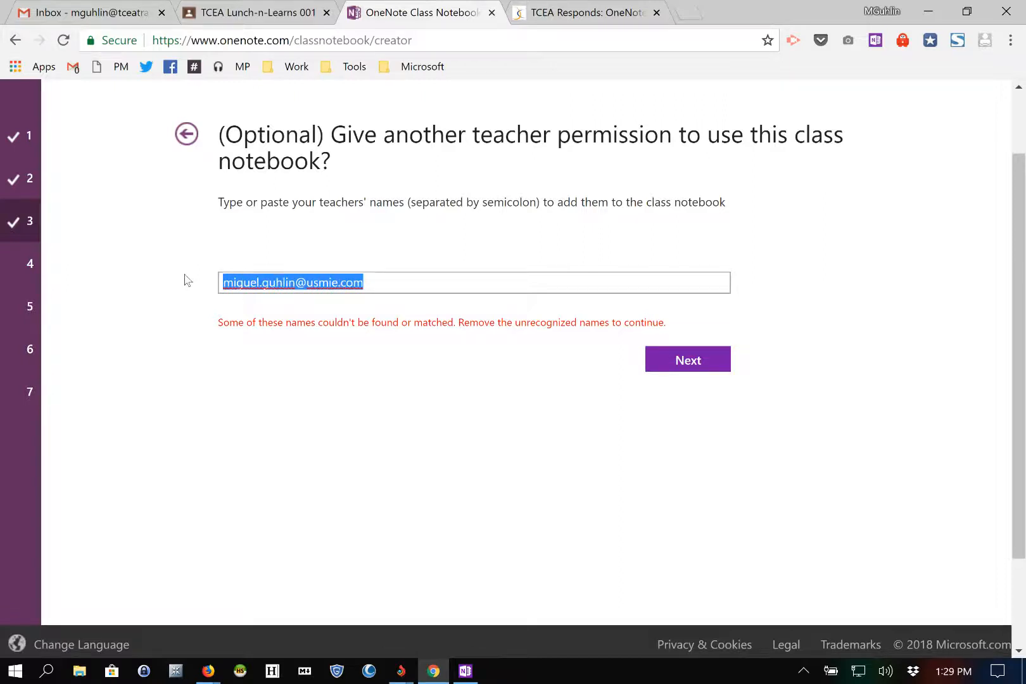
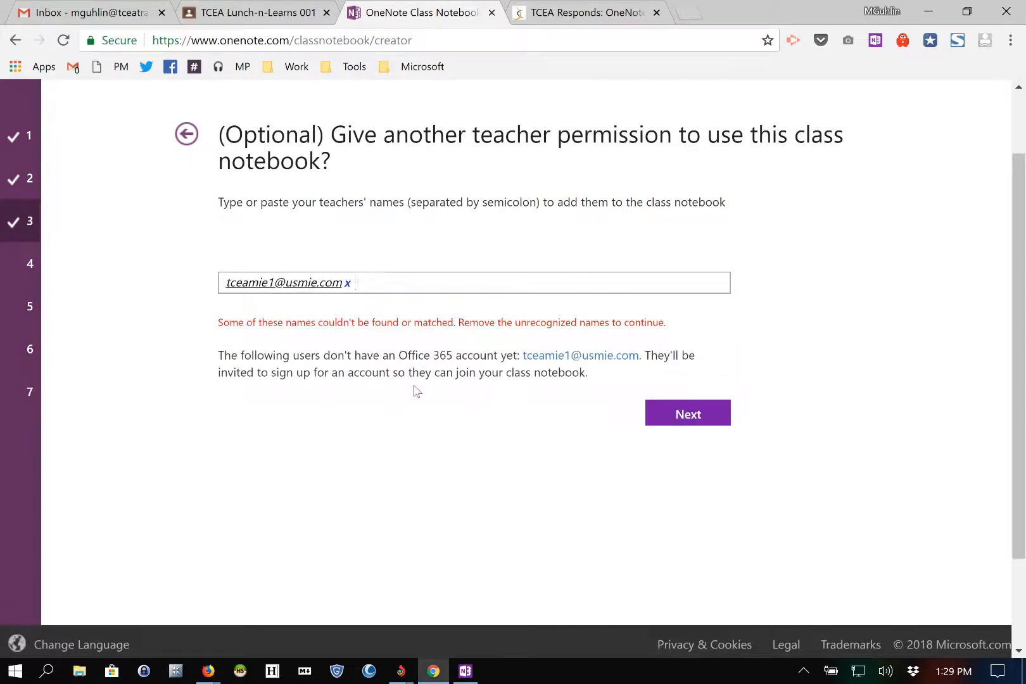
pyautogui.click(348, 283)
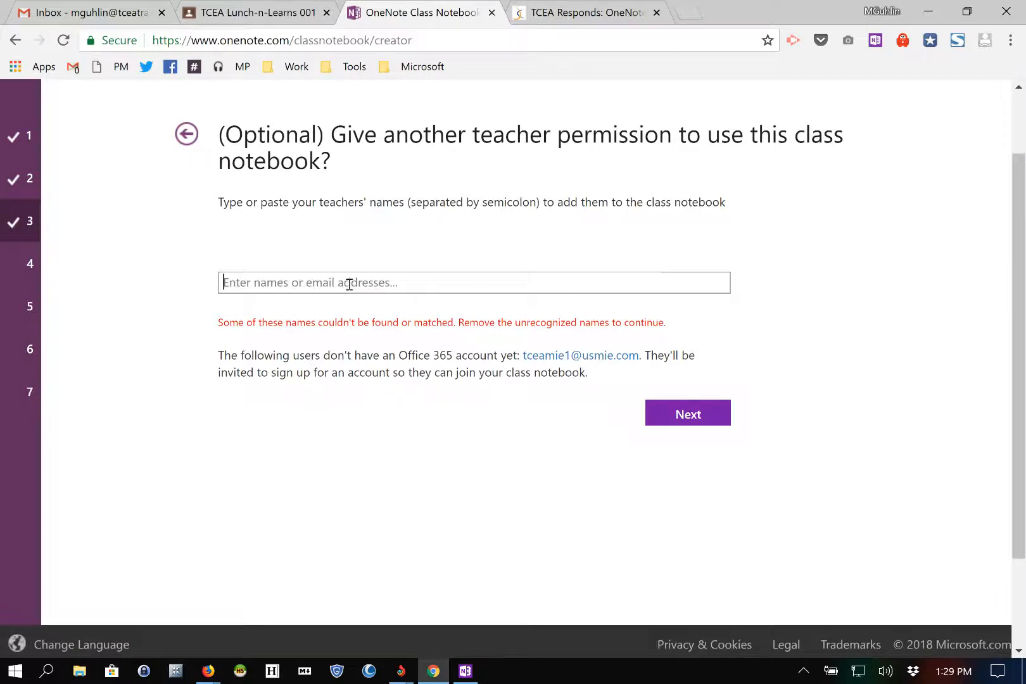
pyautogui.click(655, 415)
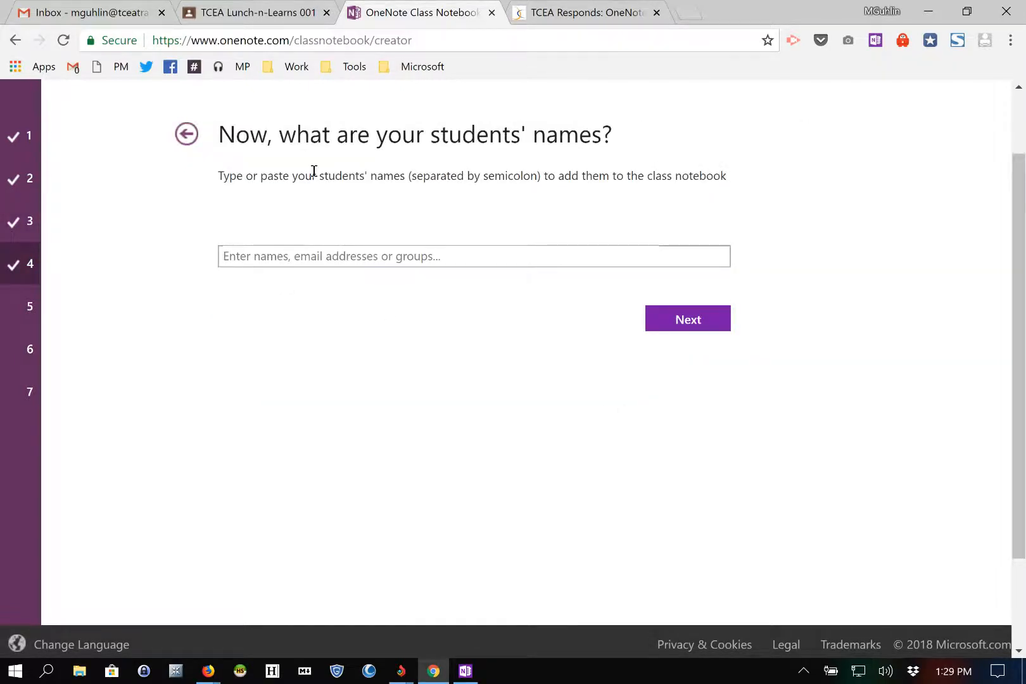
# Step: Add TCEA Student01, Student02, Student03, Student04 and Student05 as students, then continue
pyautogui.write('tceastudent01')
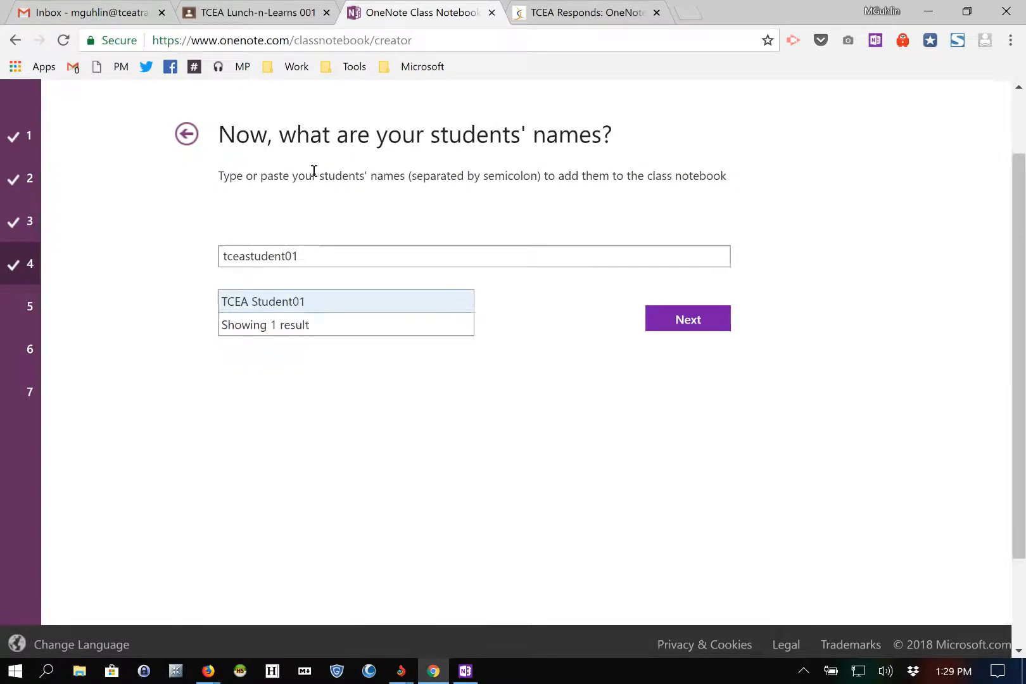
pyautogui.press('Return')
pyautogui.write('tce')
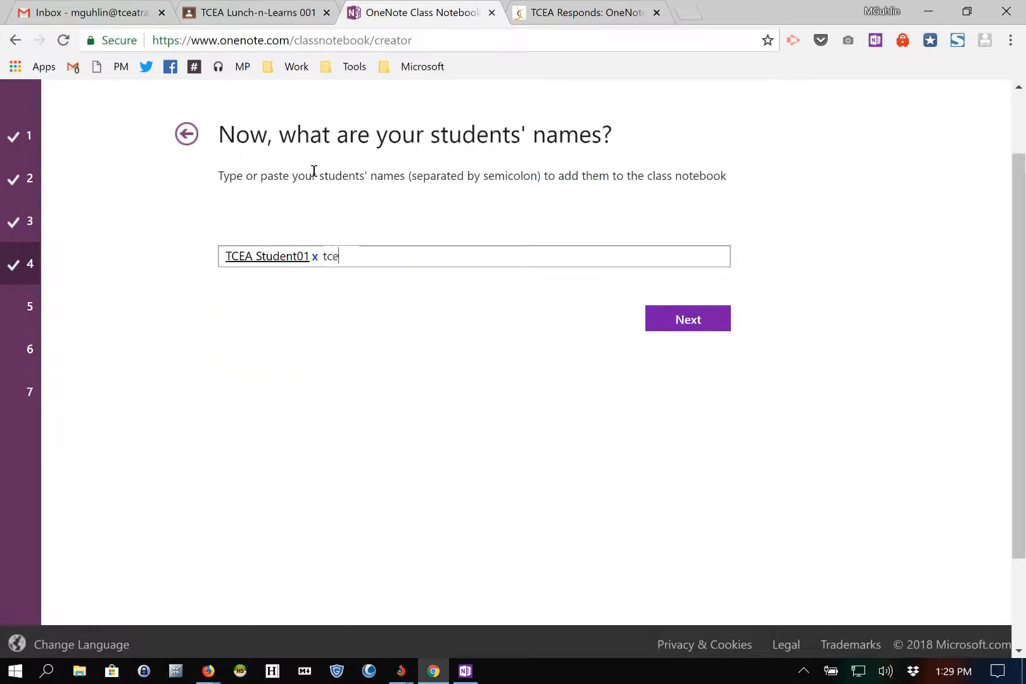
pyautogui.write('astudent02')
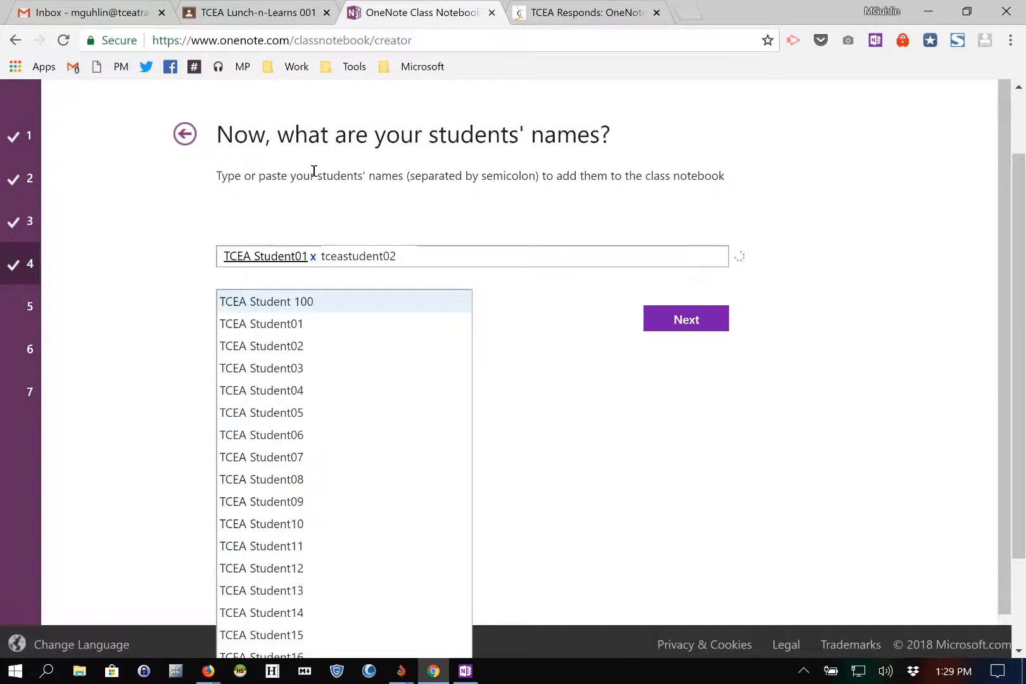
pyautogui.press('Return')
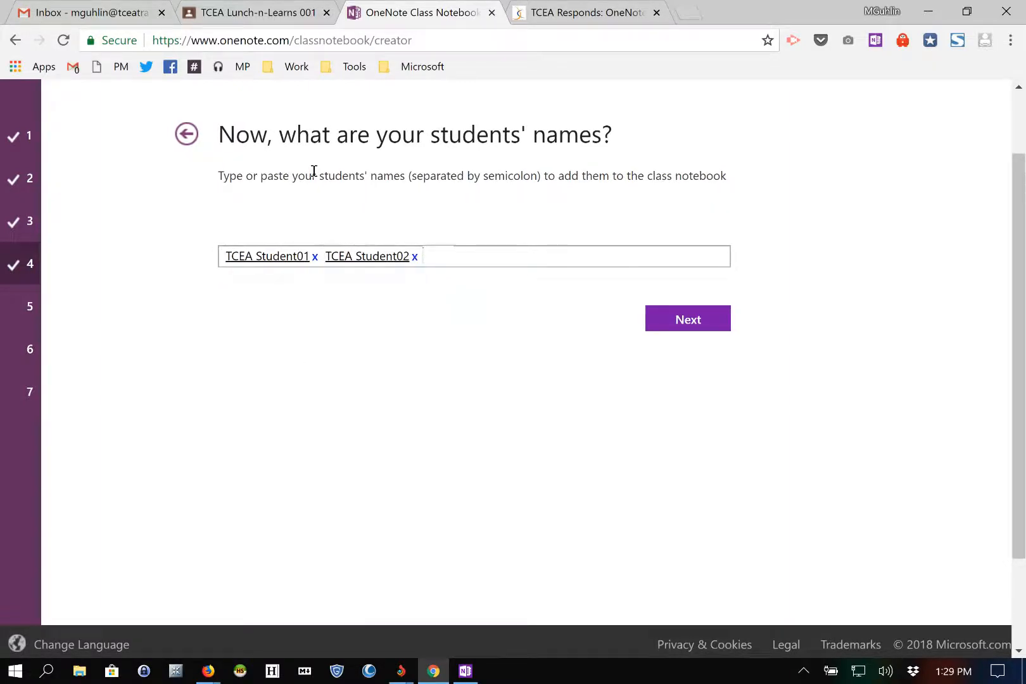
pyautogui.write('tceastudent03')
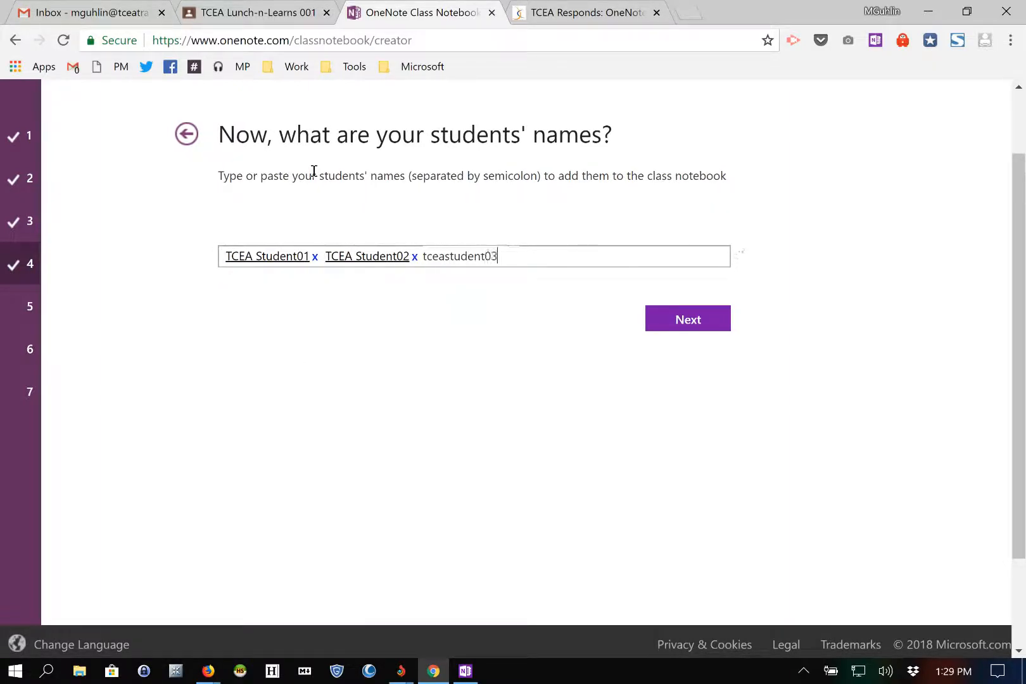
pyautogui.press('Return')
pyautogui.write('t')
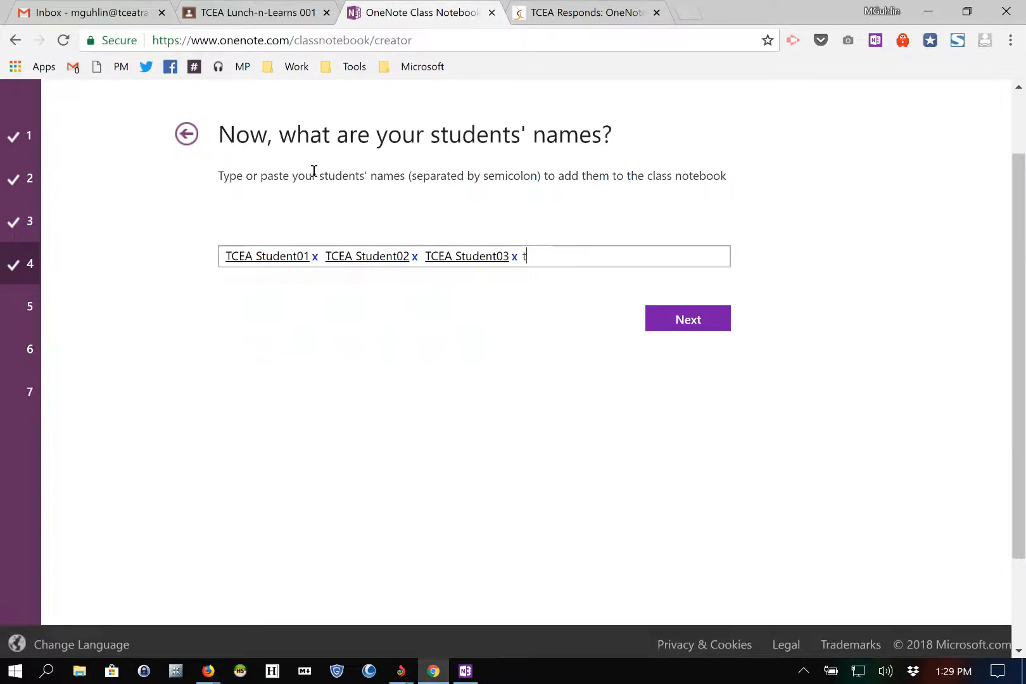
pyautogui.write('ceastudent04')
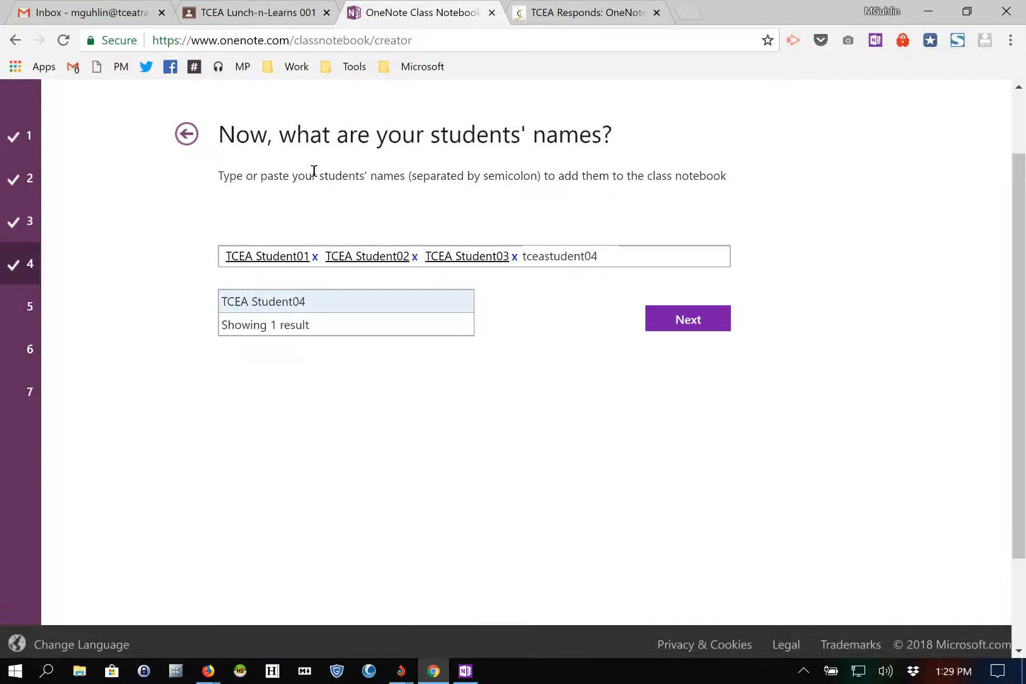
pyautogui.press('Return')
pyautogui.write('t')
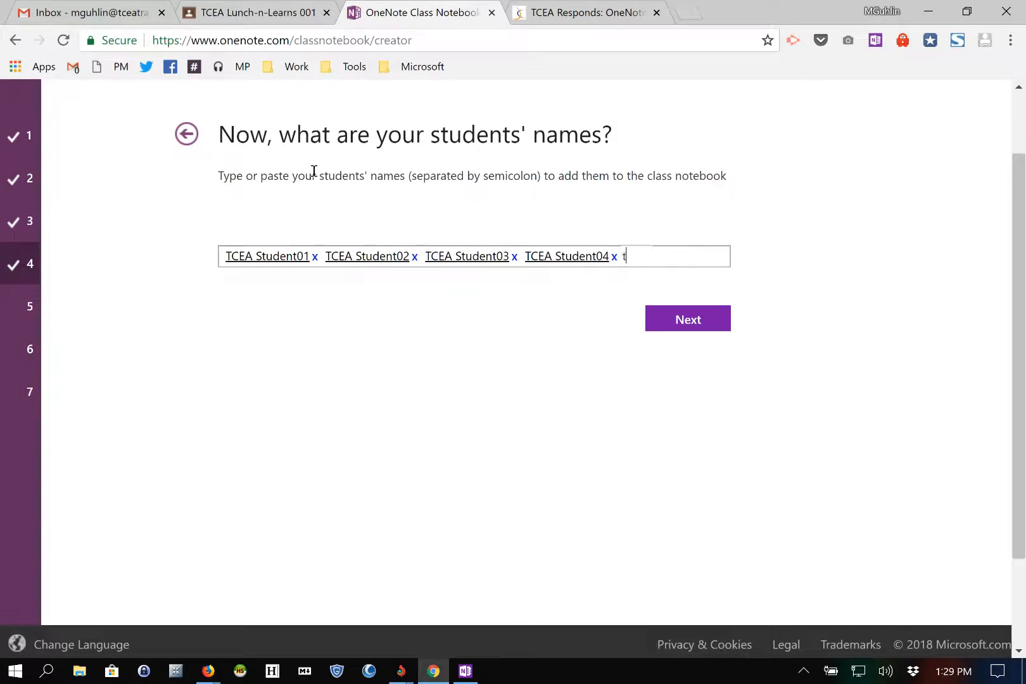
pyautogui.write('ceastudent05')
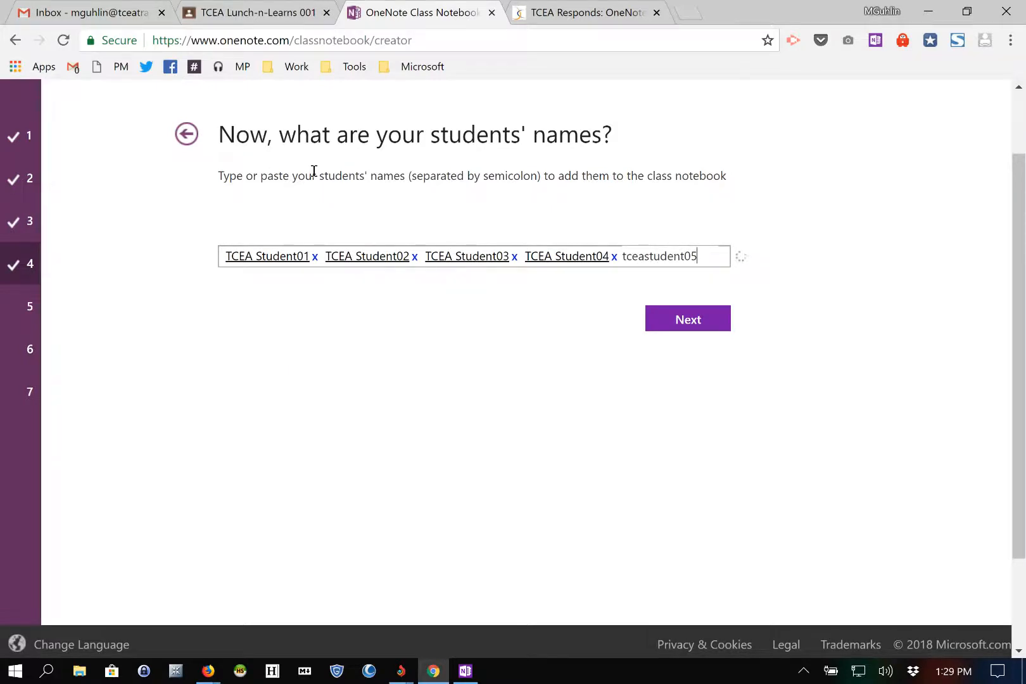
pyautogui.press('Return')
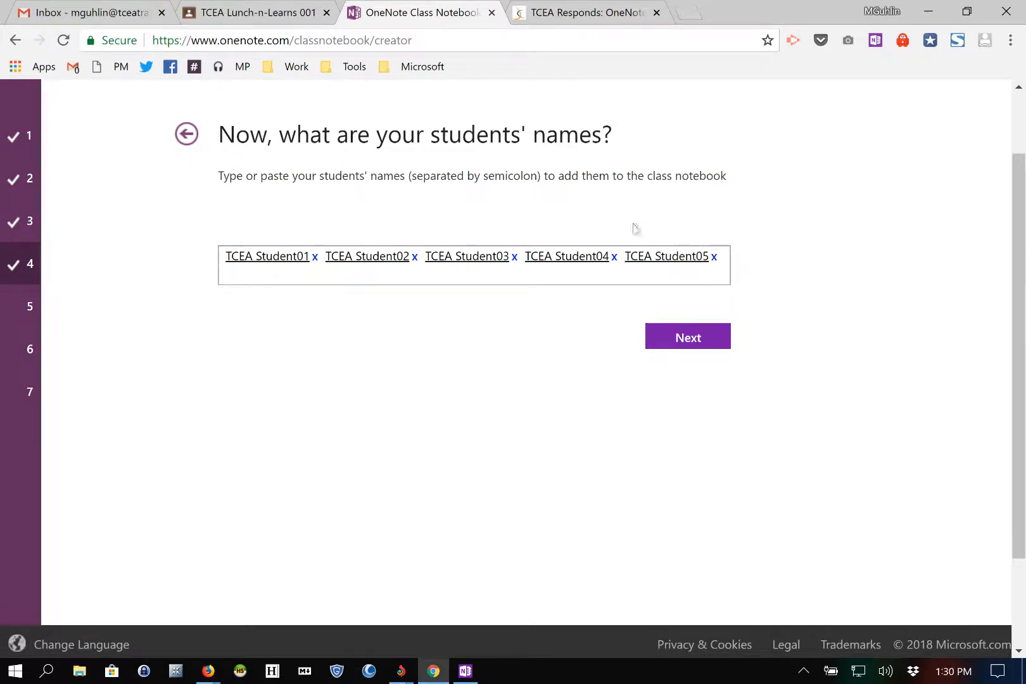
pyautogui.click(688, 319)
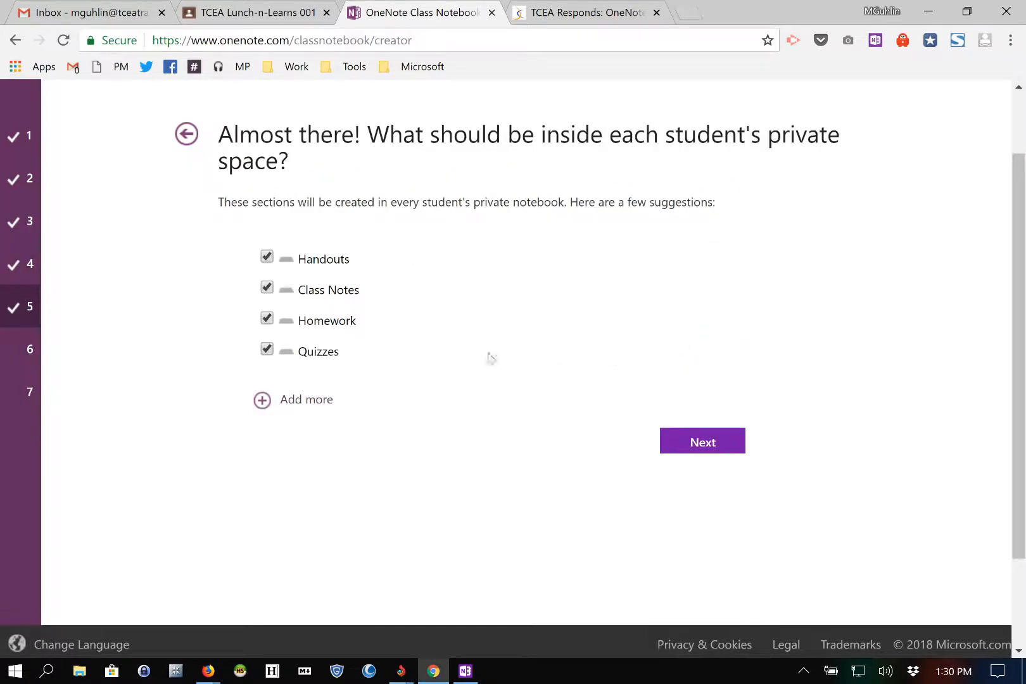
# Step: Remove Homework and Quizzes sections, preview the student notebook, and create the notebook
pyautogui.click(268, 323)
pyautogui.click(267, 351)
pyautogui.click(709, 448)
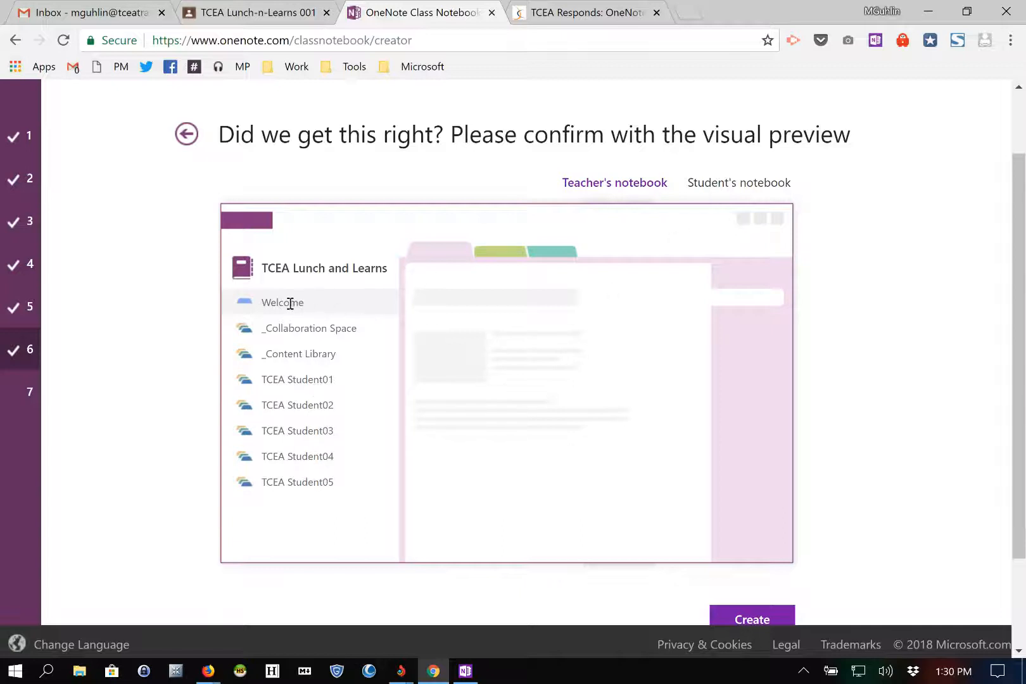
pyautogui.click(750, 183)
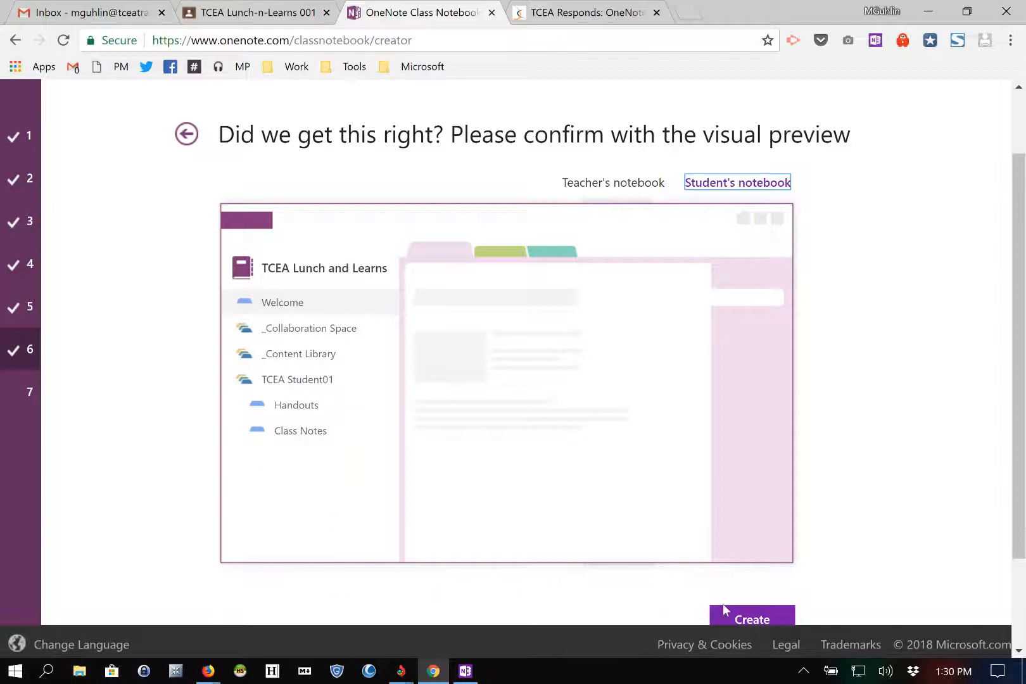
pyautogui.click(735, 617)
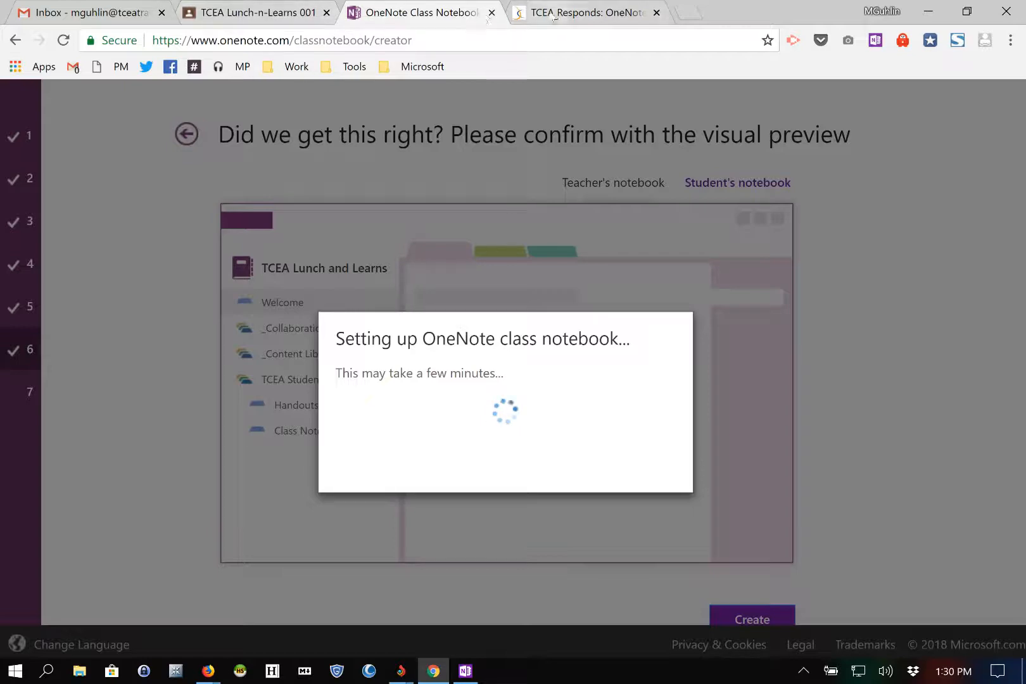
# Step: Look at the blog post's Connections screenshot, then return to the notebook setup page
pyautogui.click(570, 13)
pyautogui.scroll(-9, 325, 287)
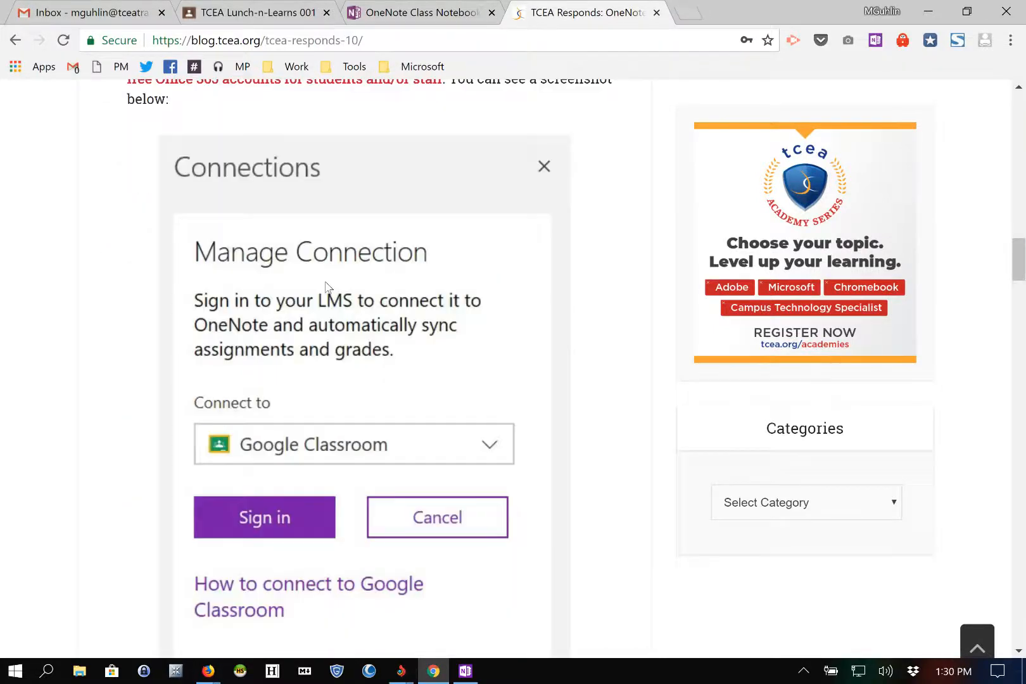
pyautogui.scroll(1, 308, 285)
pyautogui.click(416, 17)
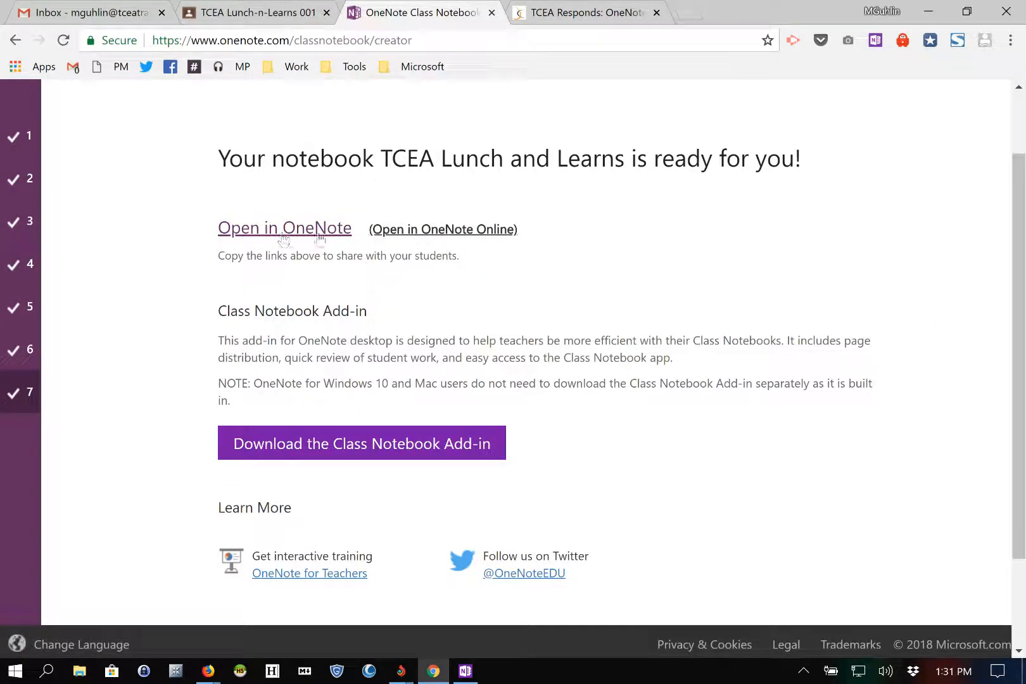
# Step: Open the TCEA Lunch and Learns notebook via the 'Open in OneNote Online' link
pyautogui.click(428, 235)
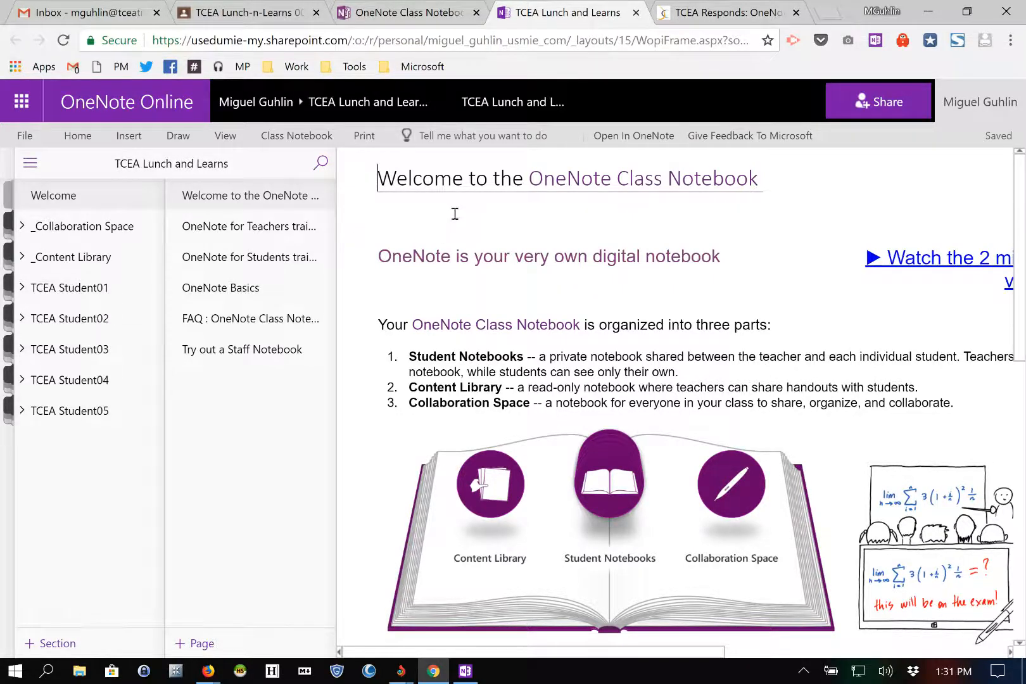
# Step: Open the TCEA Lunch and Learns notebook in the OneNote desktop app, allowing the browser prompt
pyautogui.click(613, 147)
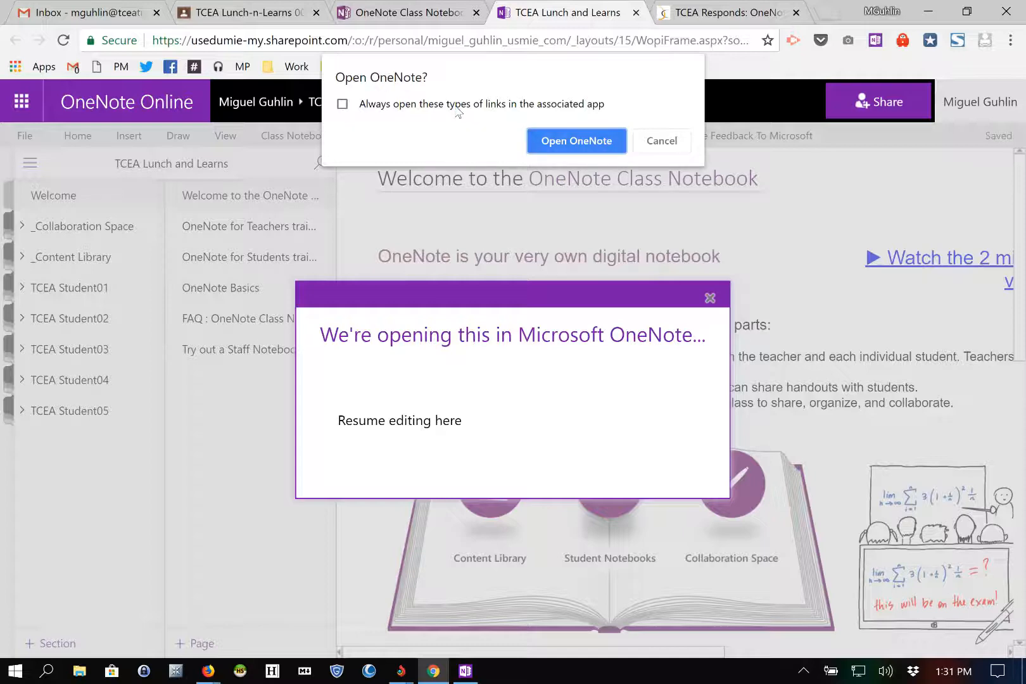
pyautogui.click(561, 141)
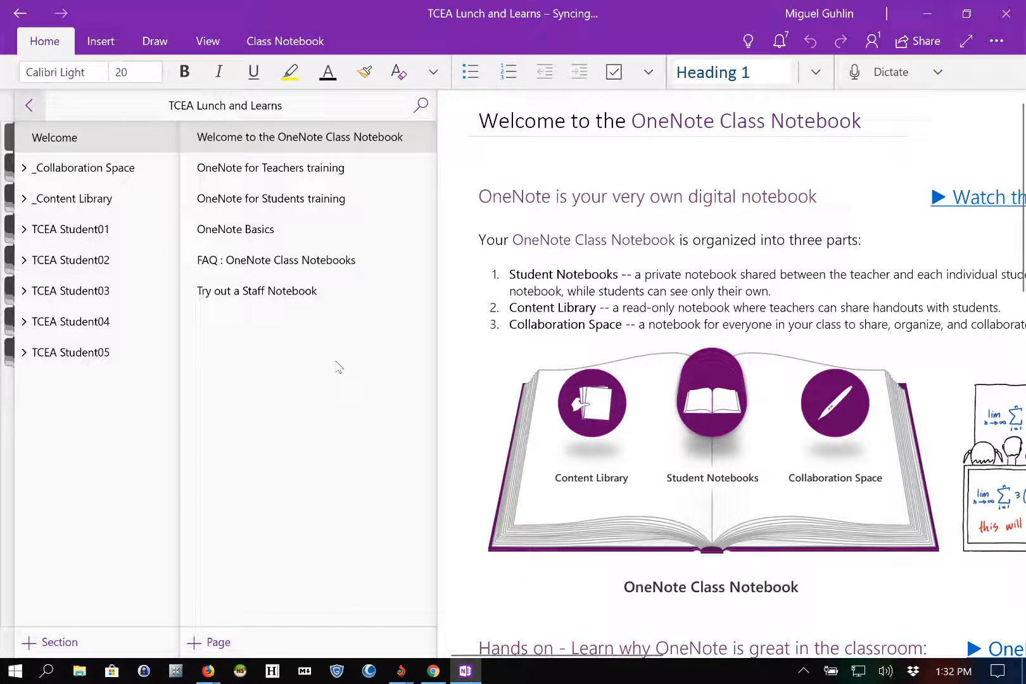
# Step: Open the Connections pane from the Class Notebook tab's Connections menu
pyautogui.click(285, 41)
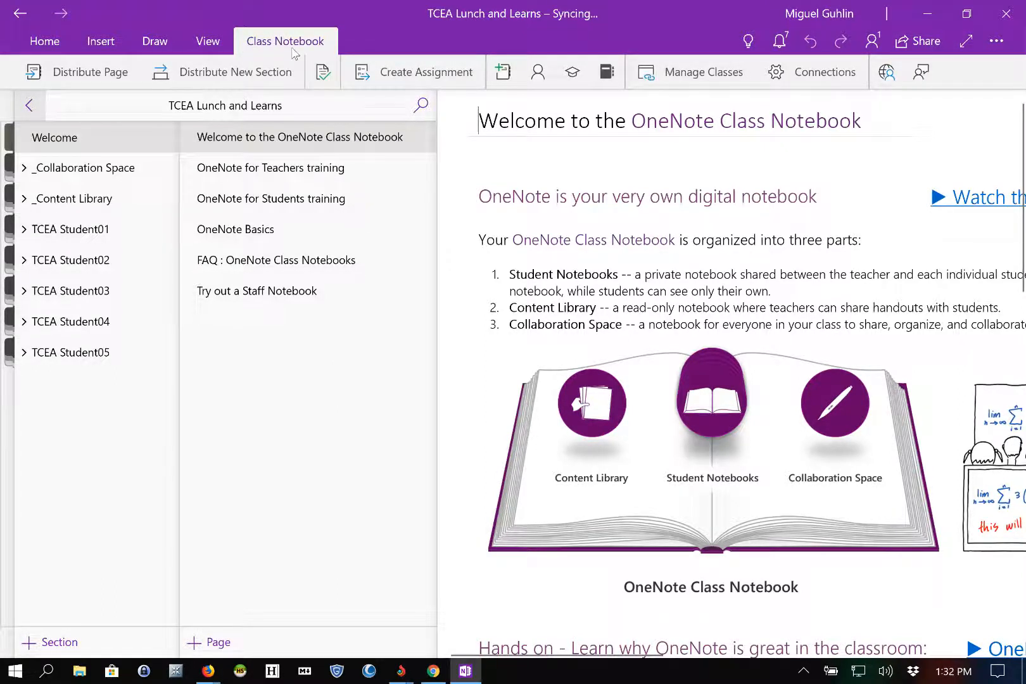
pyautogui.click(825, 78)
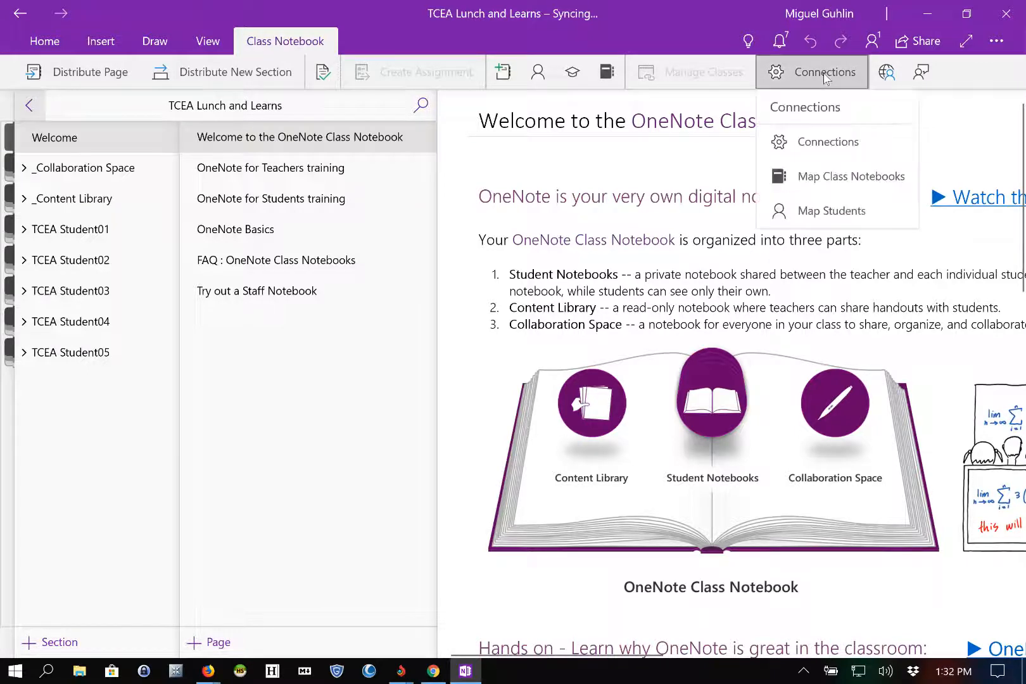
pyautogui.click(815, 143)
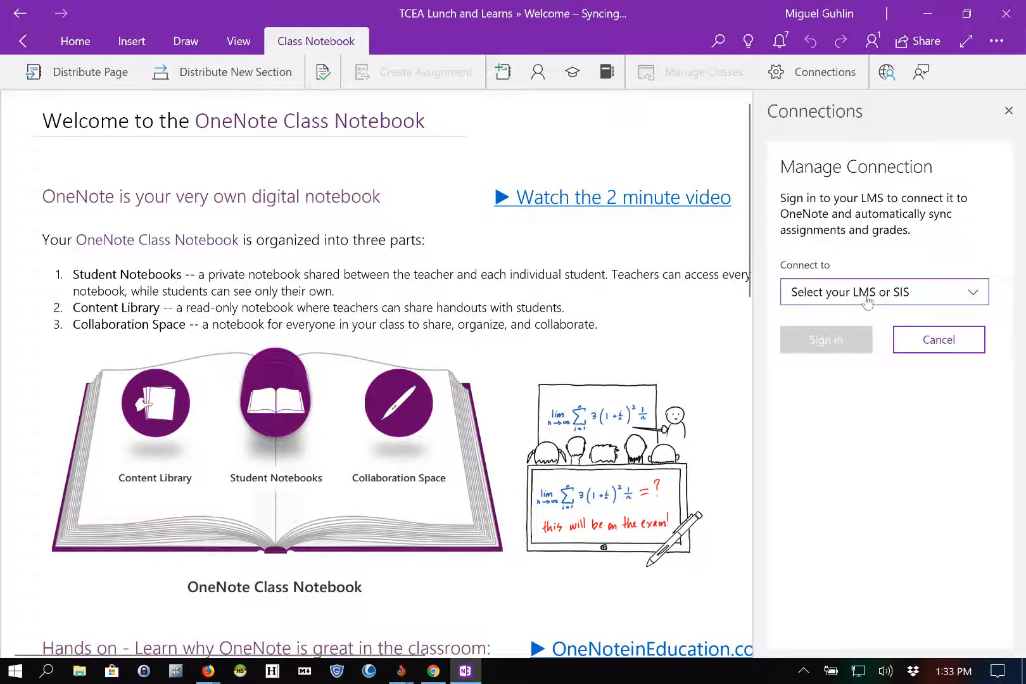
# Step: Scroll through the 'Select your LMS or SIS' list, then close it without choosing any system
pyautogui.click(973, 293)
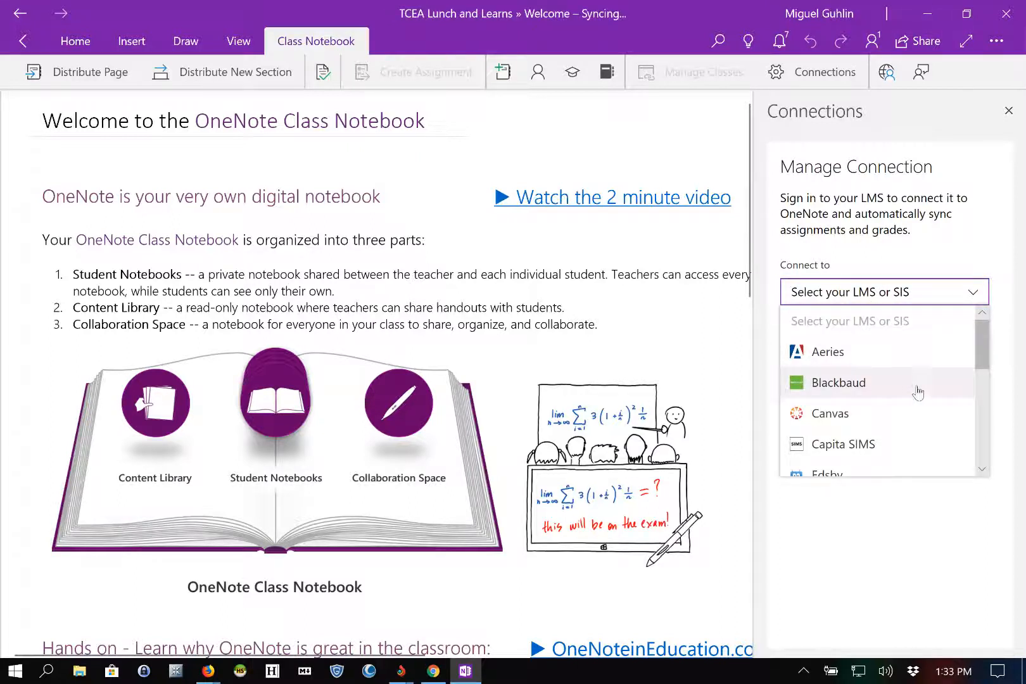
pyautogui.scroll(-1, 916, 392)
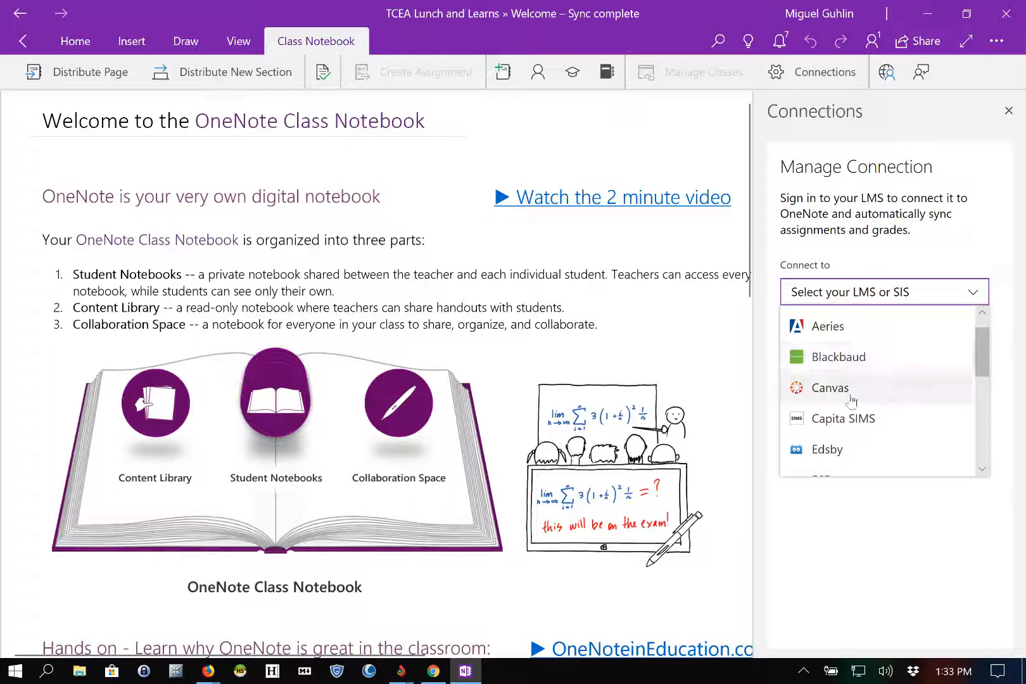
pyautogui.scroll(-2, 881, 394)
pyautogui.scroll(-4, 882, 397)
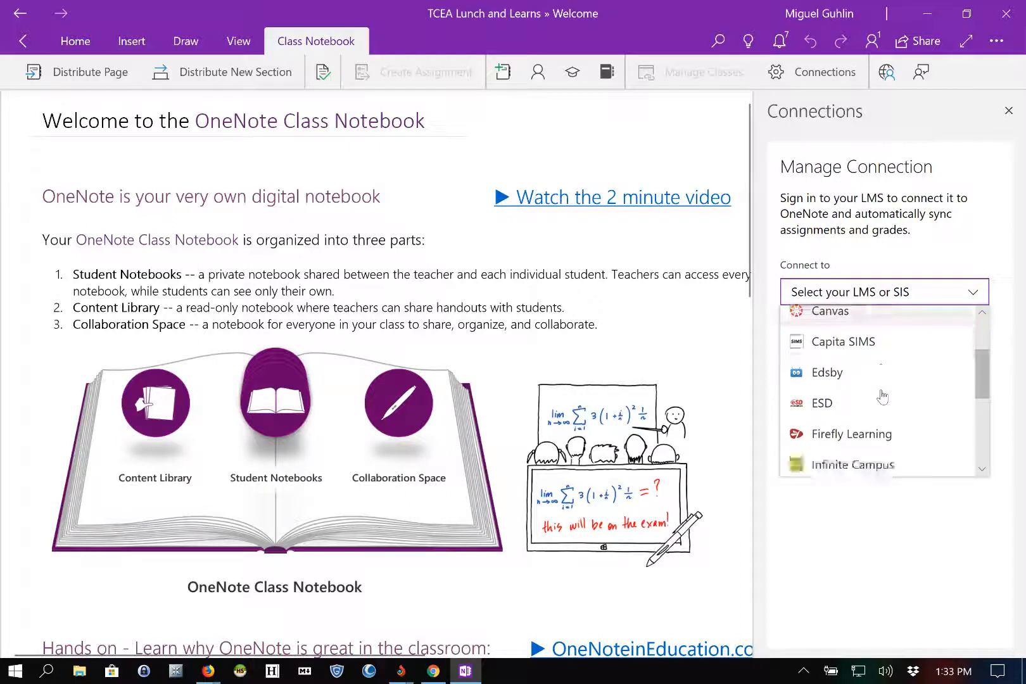
pyautogui.scroll(-3, 881, 394)
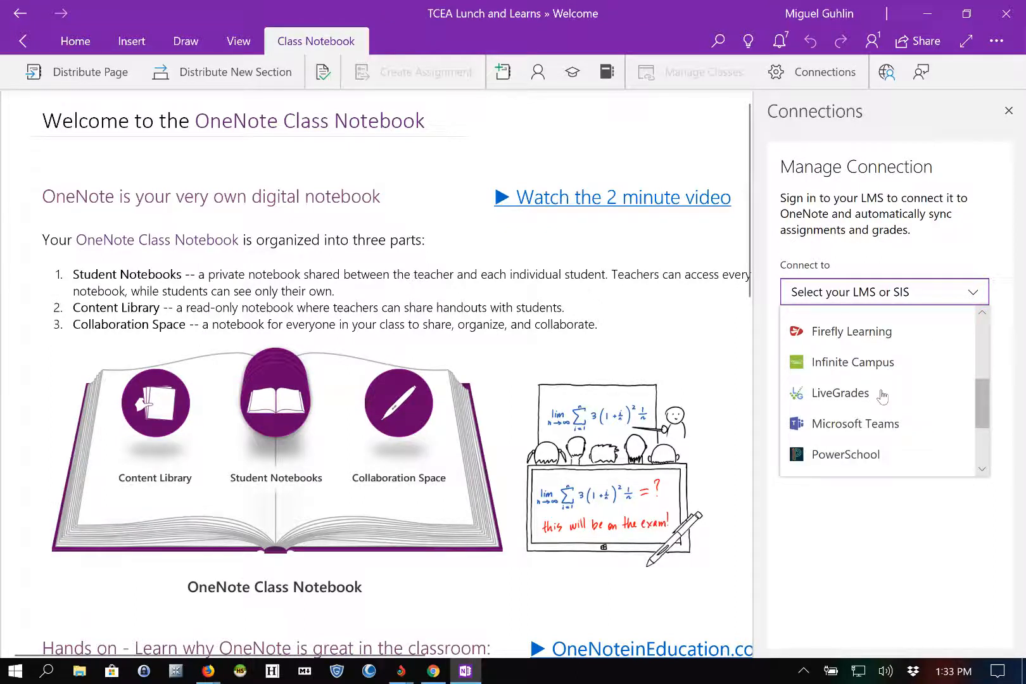
pyautogui.scroll(-1, 890, 401)
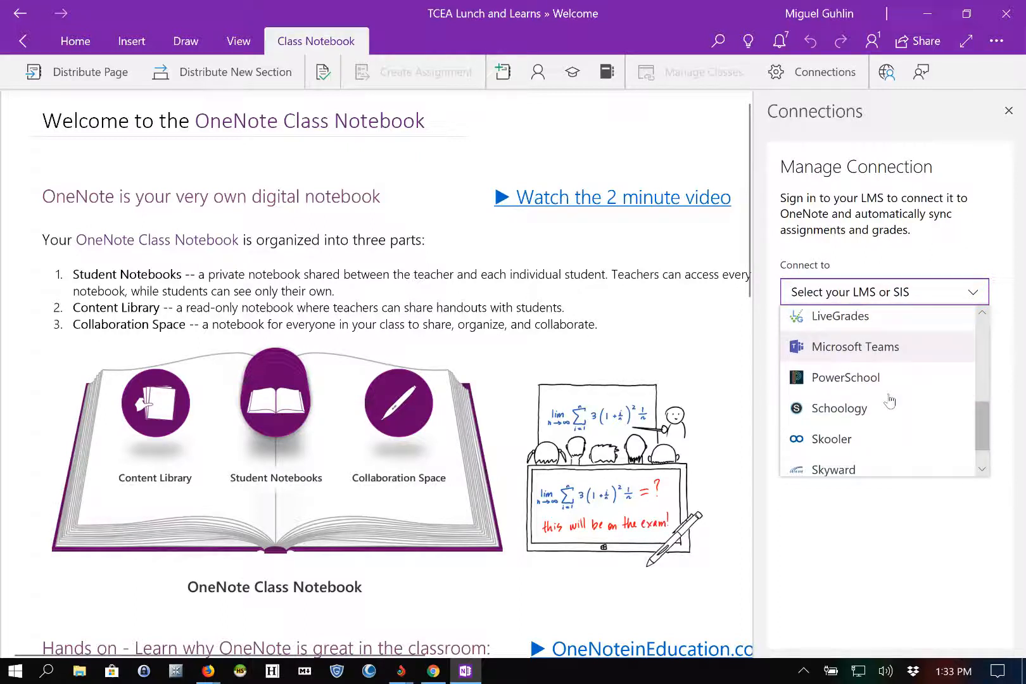
pyautogui.scroll(-1, 888, 406)
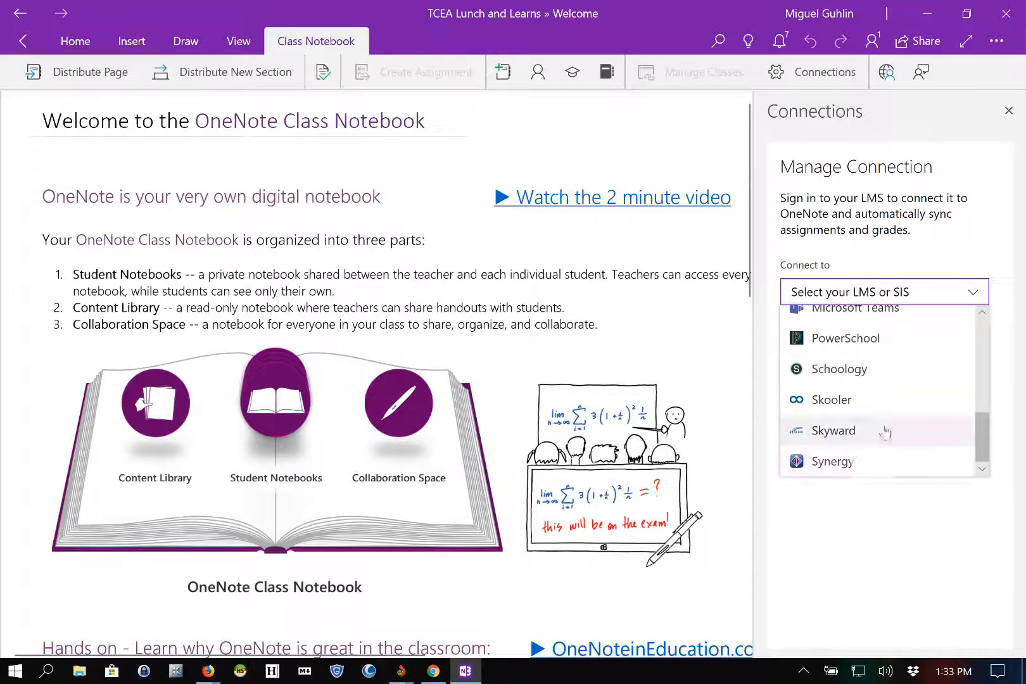
pyautogui.scroll(1, 886, 424)
pyautogui.scroll(3, 888, 425)
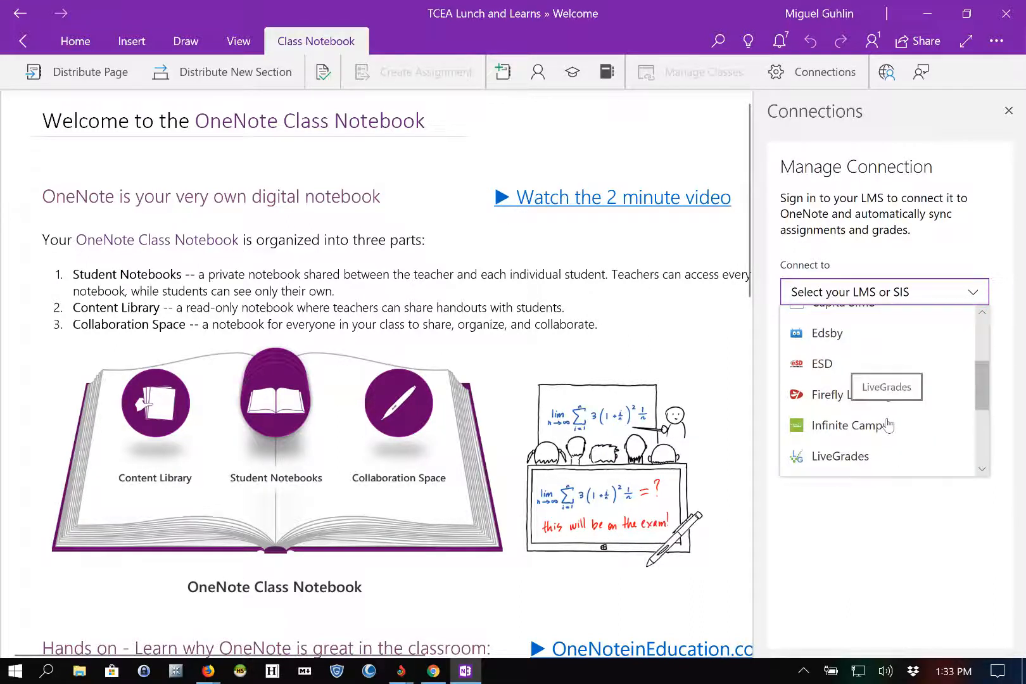
pyautogui.scroll(3, 889, 426)
pyautogui.scroll(2, 888, 425)
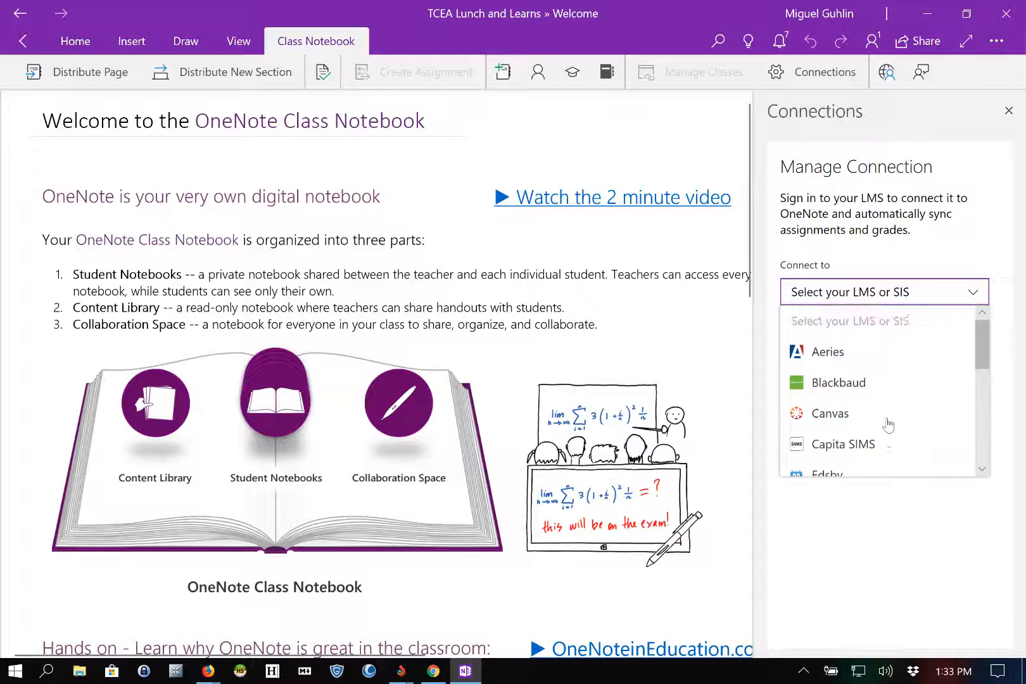
pyautogui.scroll(-4, 888, 425)
pyautogui.scroll(-4, 888, 425)
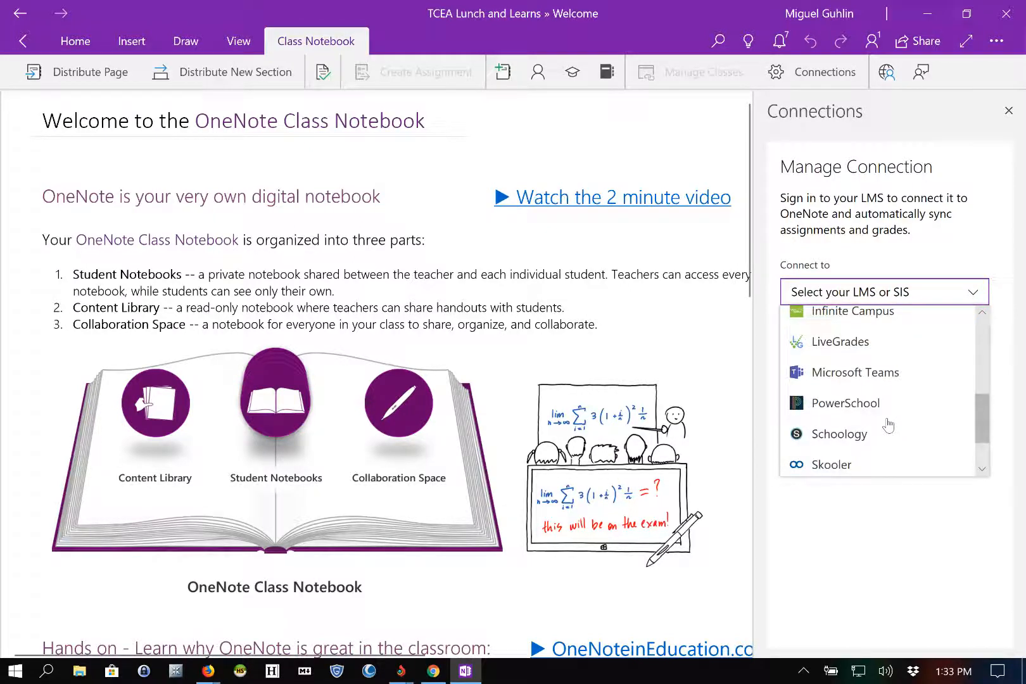
pyautogui.scroll(5, 888, 425)
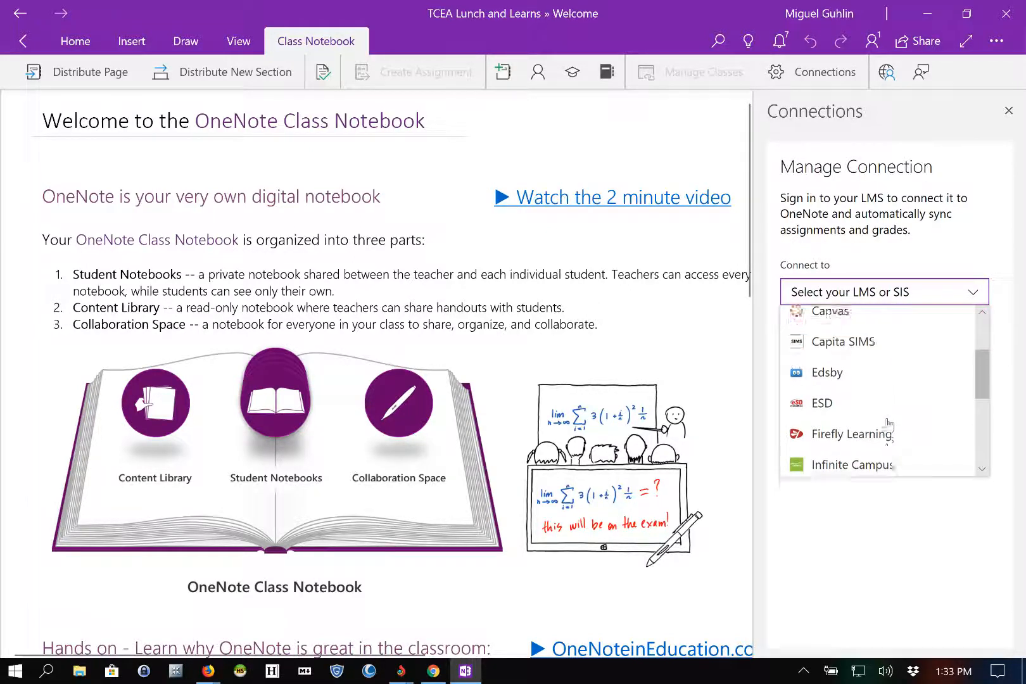
pyautogui.scroll(3, 888, 423)
pyautogui.scroll(-10, 888, 426)
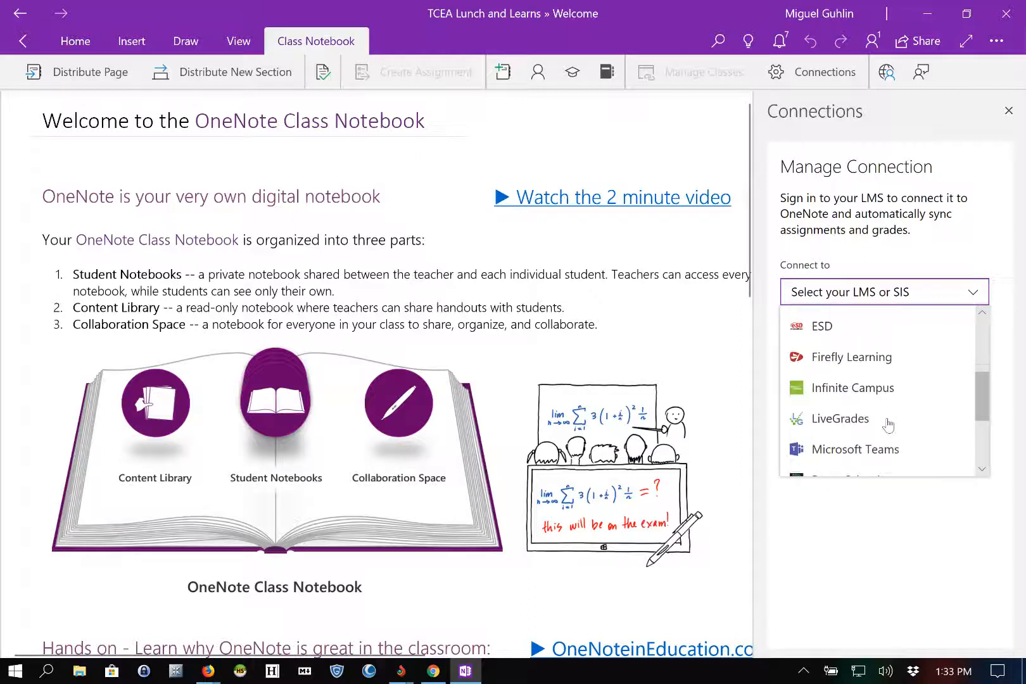
pyautogui.scroll(-1, 888, 425)
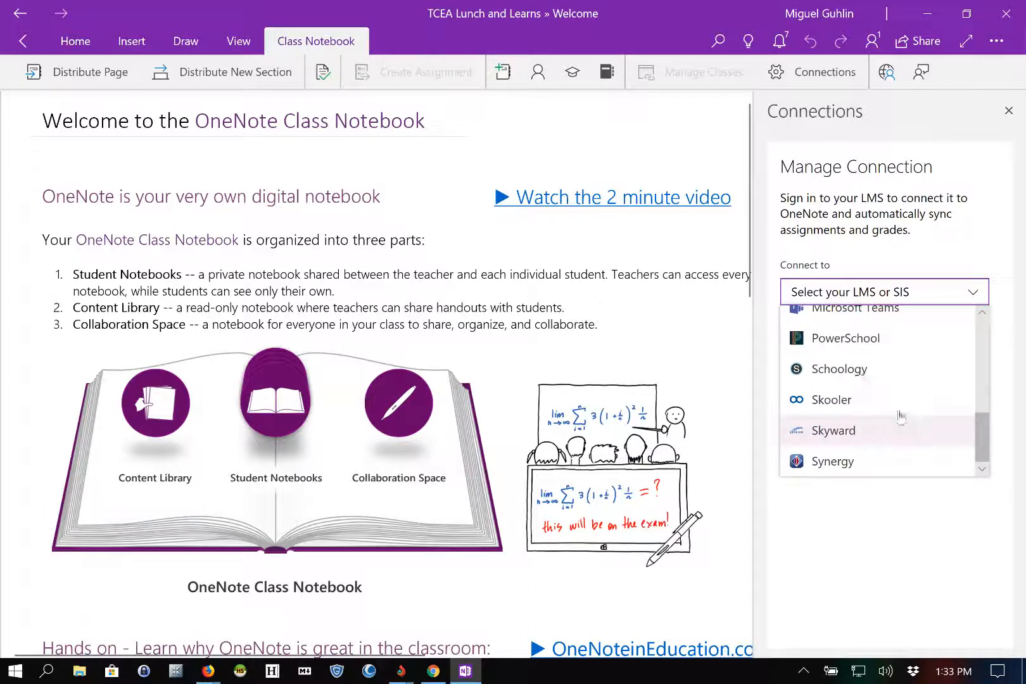
pyautogui.click(1003, 312)
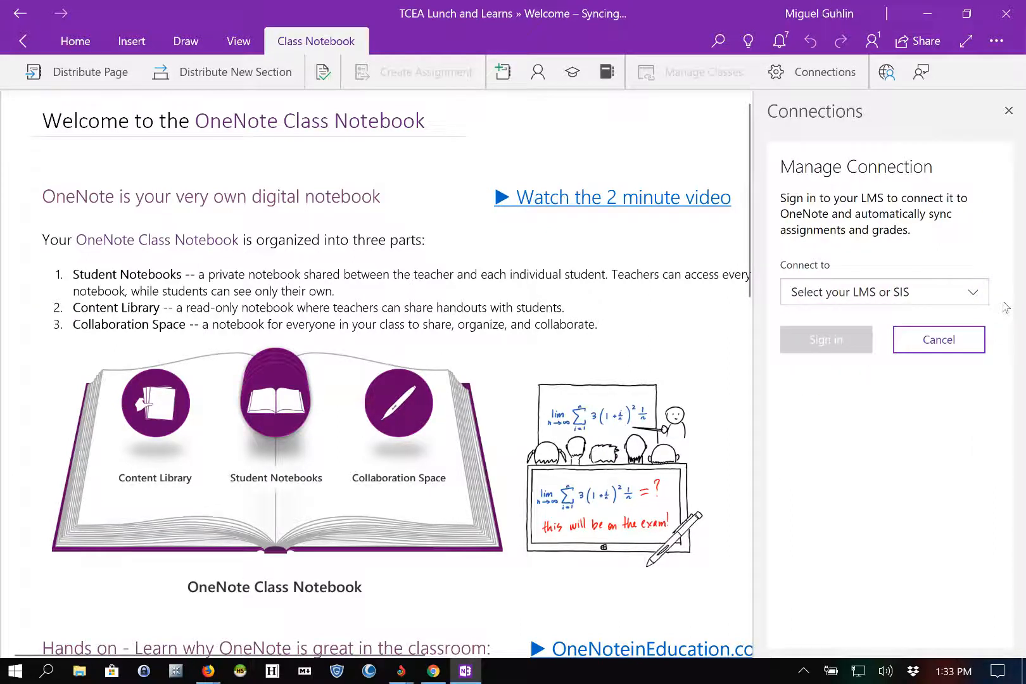
# Step: Open Settings > Options from the extra options menu and scroll the general options
pyautogui.click(996, 39)
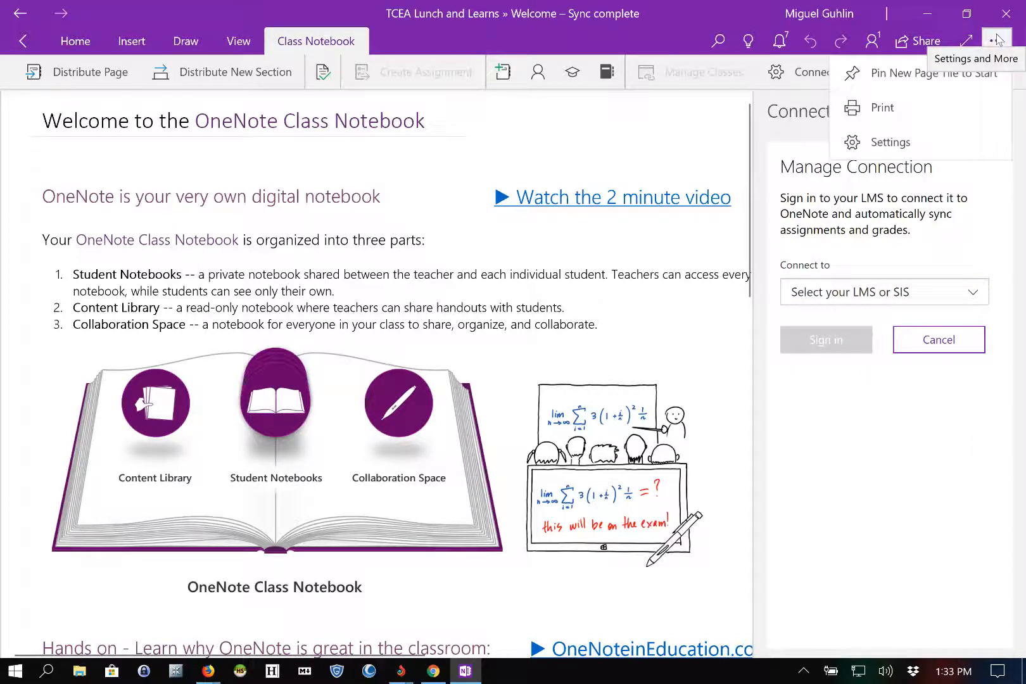
pyautogui.click(995, 39)
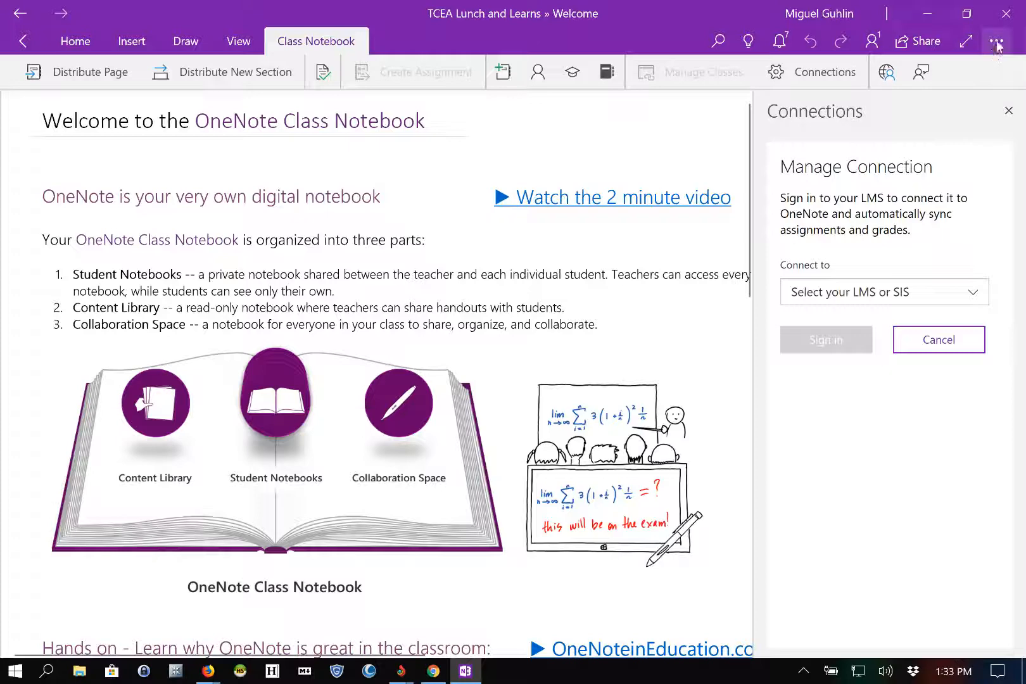
pyautogui.click(996, 45)
pyautogui.click(911, 145)
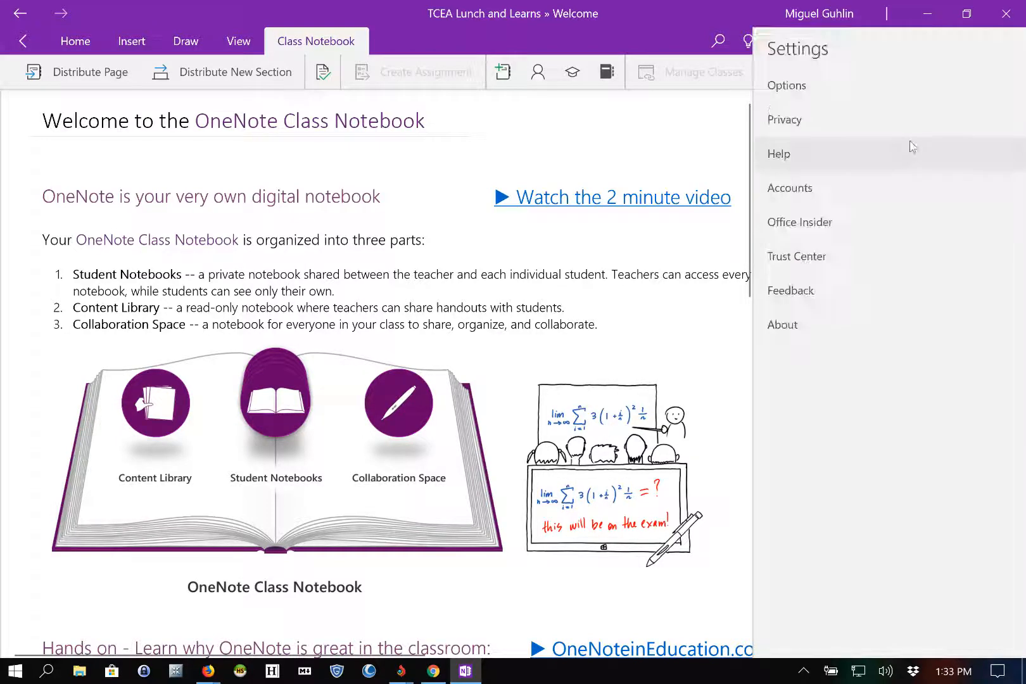
pyautogui.click(821, 90)
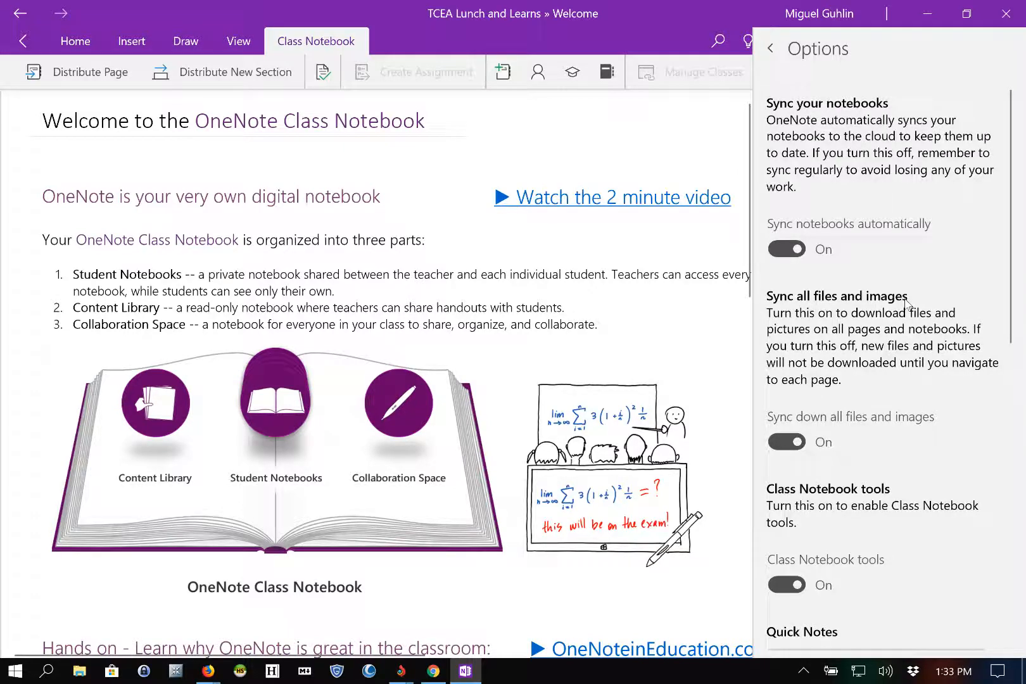
pyautogui.scroll(-10, 907, 304)
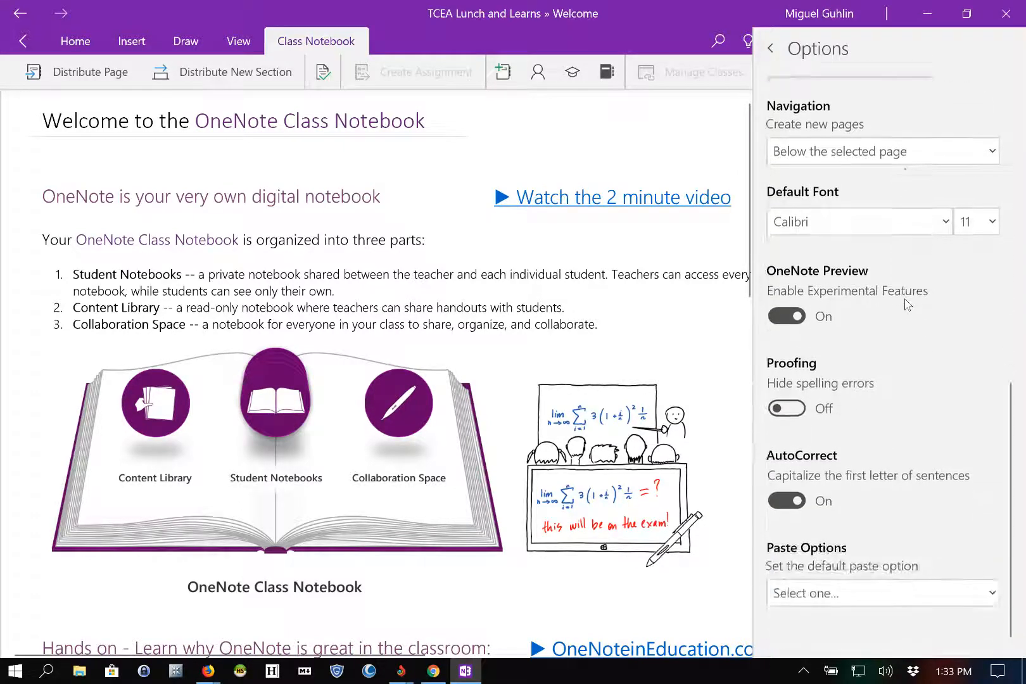
# Step: Go back to Settings, view About and What's New, then dismiss the announcement
pyautogui.click(770, 48)
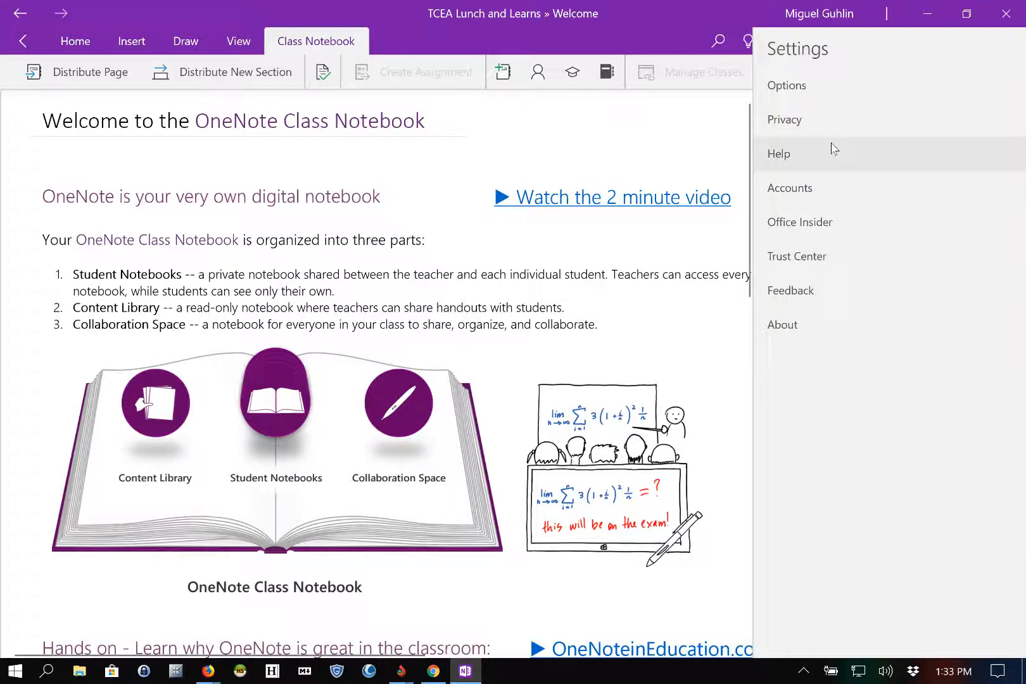
pyautogui.click(855, 324)
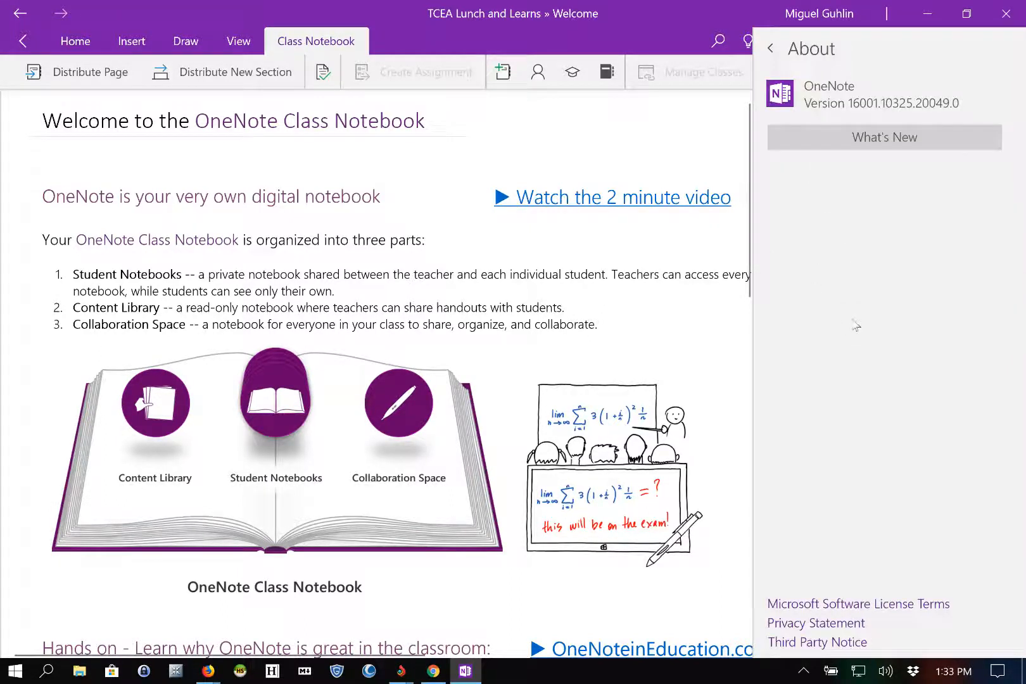
pyautogui.click(862, 140)
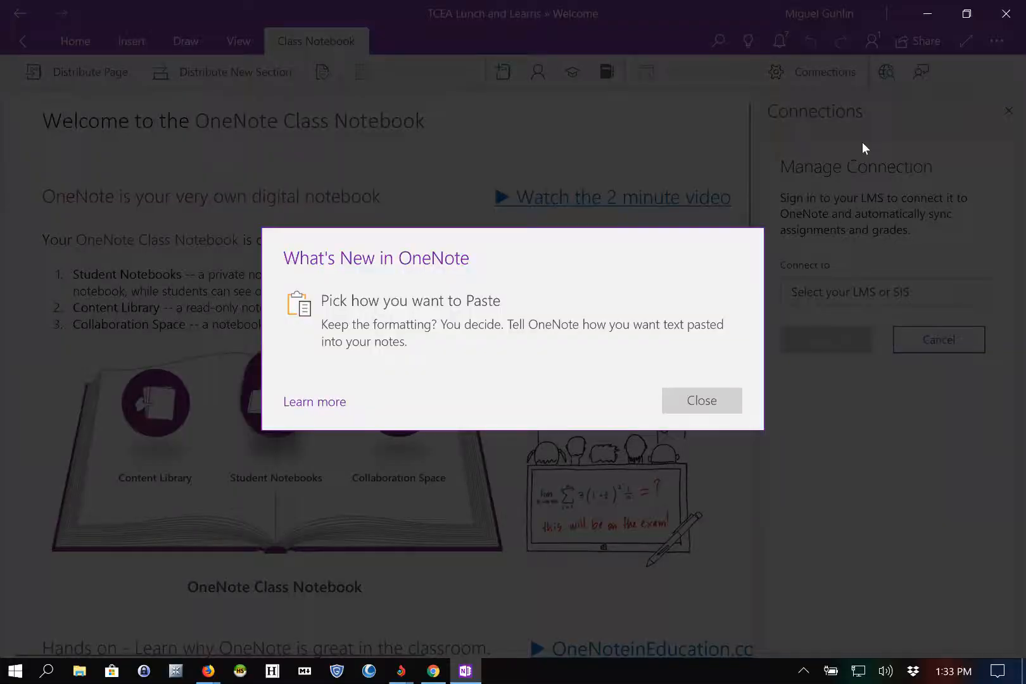
pyautogui.click(716, 408)
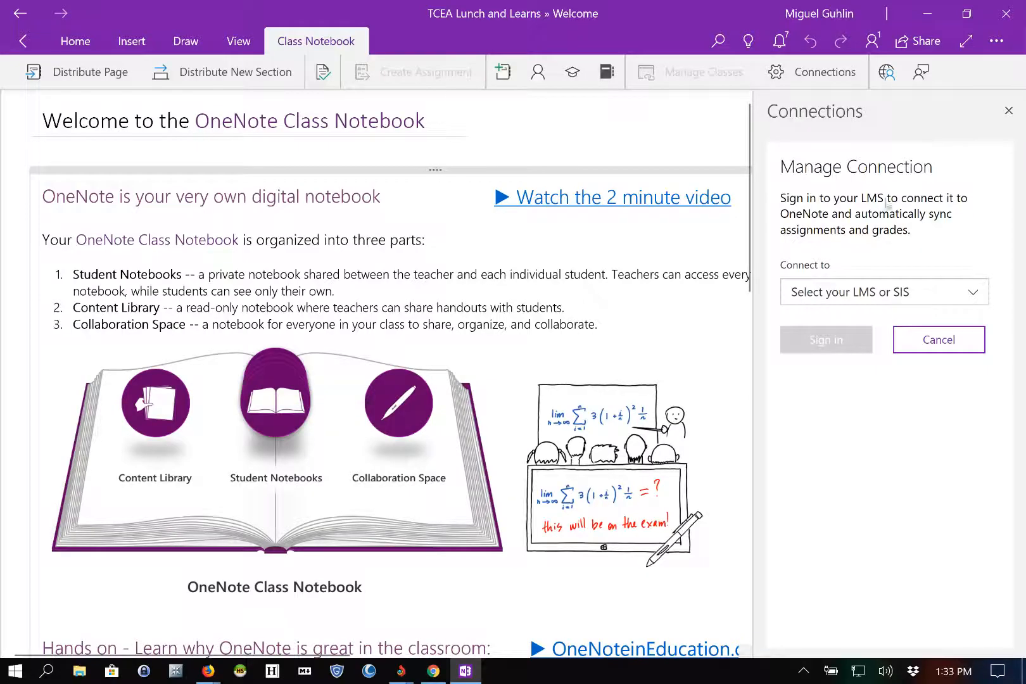
# Step: Reopen Settings > Options to see sync, default font Calibri 11, proofing and paste options
pyautogui.click(996, 41)
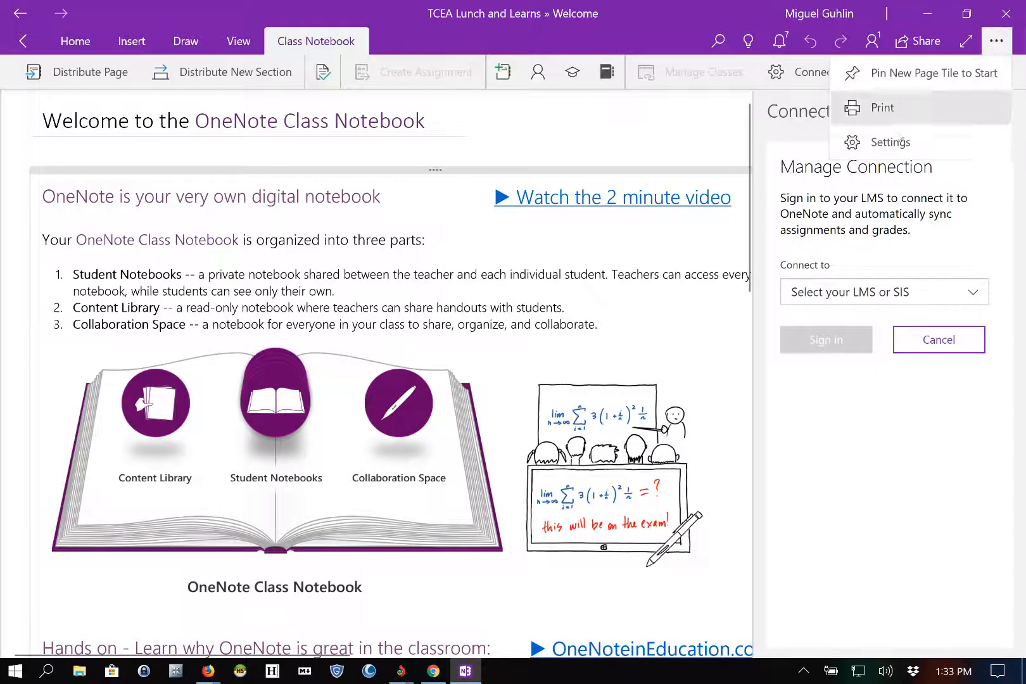
pyautogui.click(886, 141)
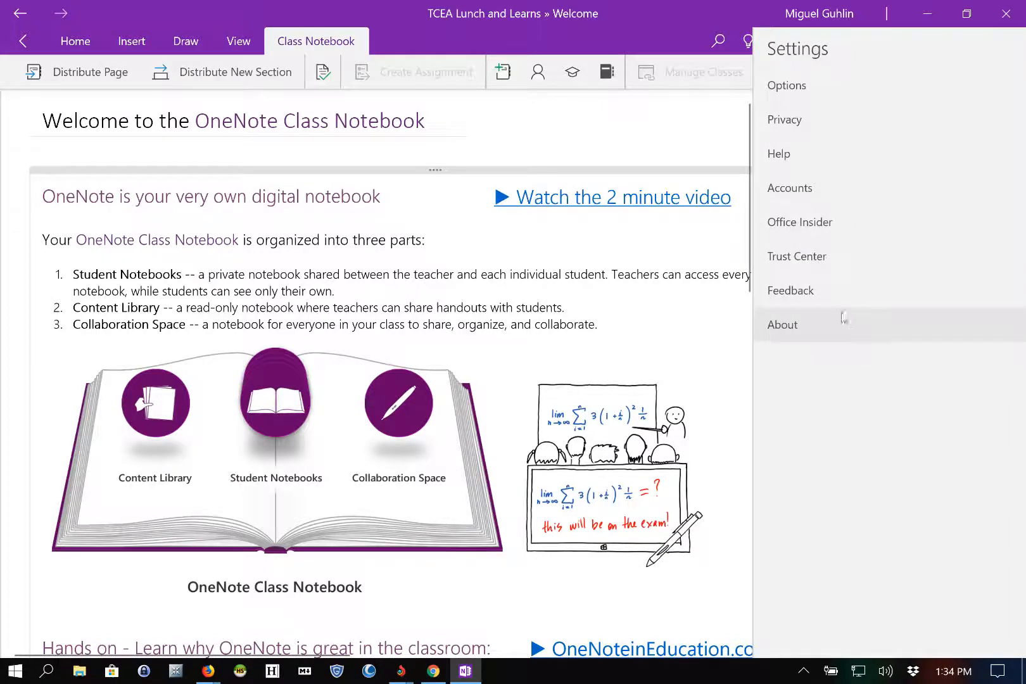
pyautogui.click(805, 96)
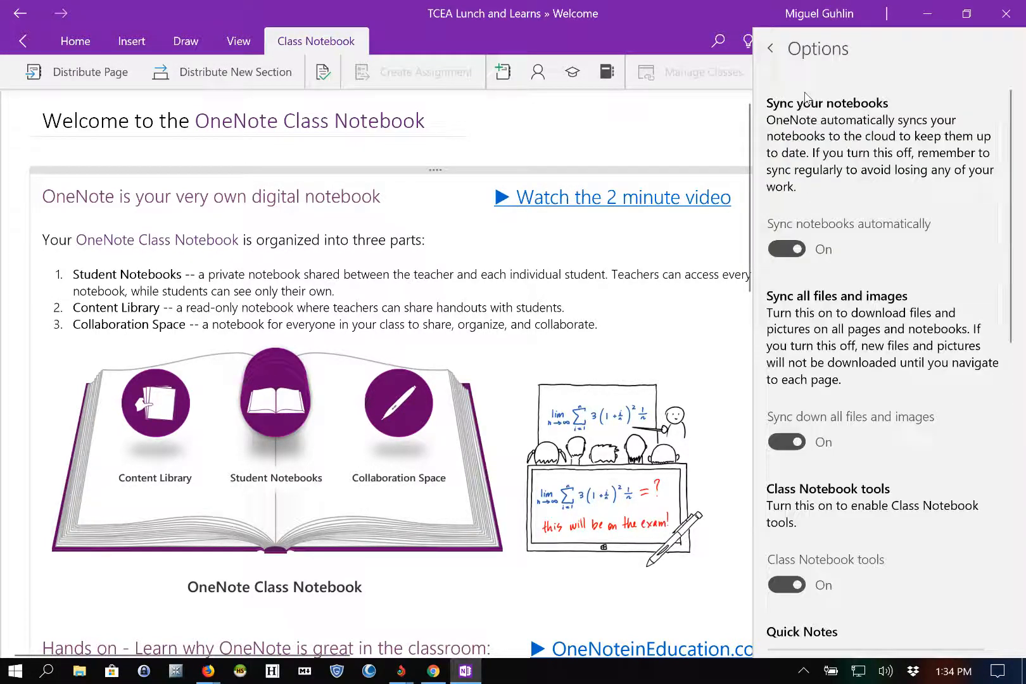
pyautogui.scroll(-10, 884, 373)
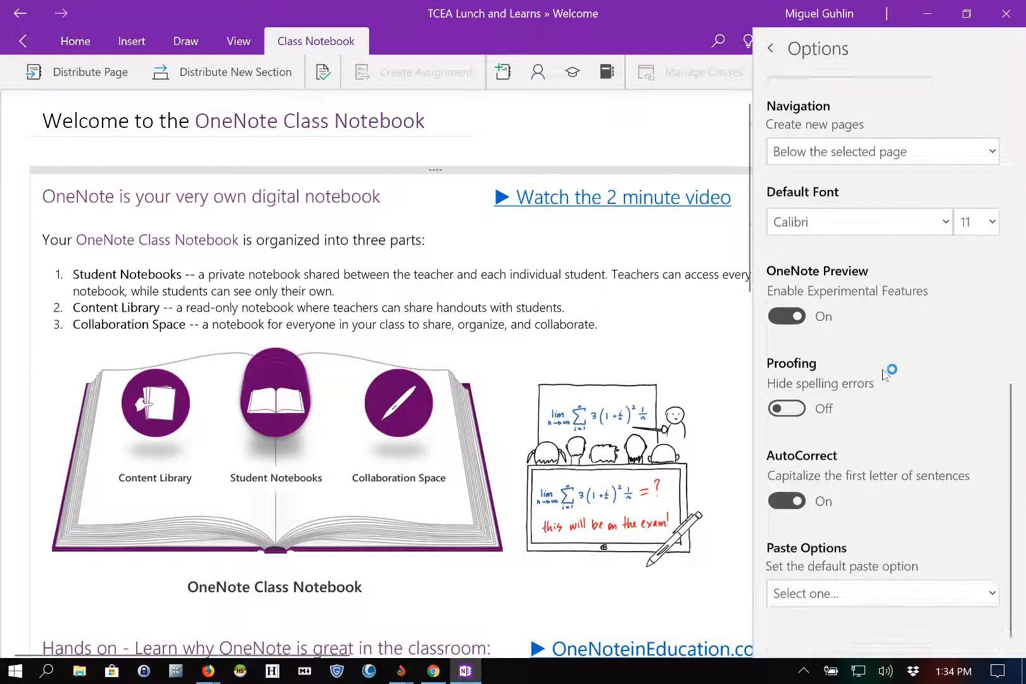
# Step: Search 'windows update' and run Check for updates in Windows Update settings
pyautogui.click(48, 671)
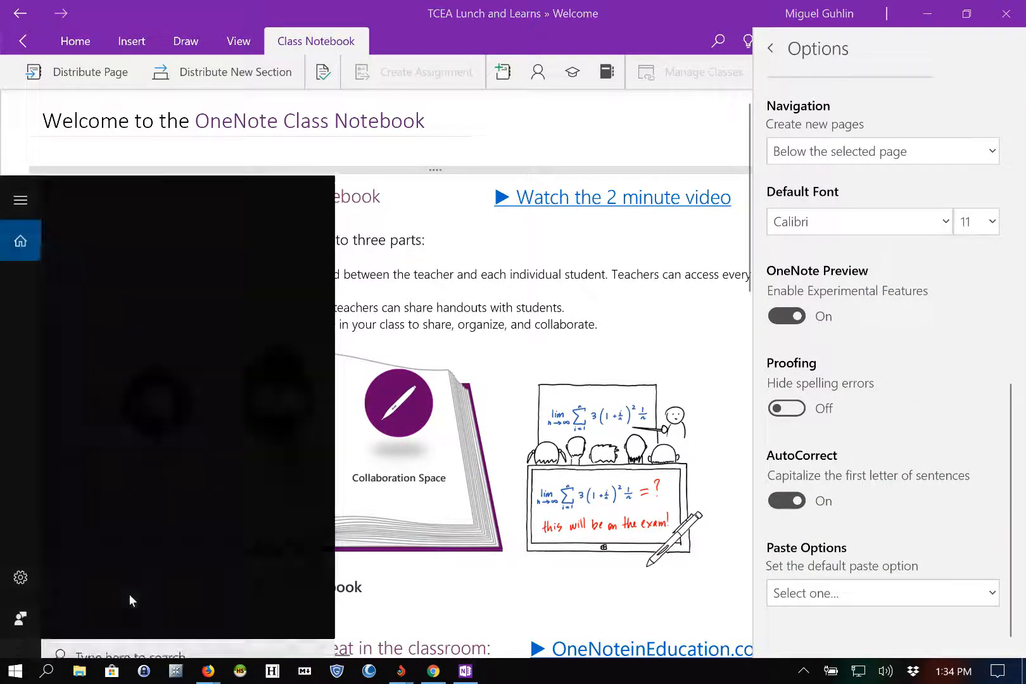
pyautogui.write('windows')
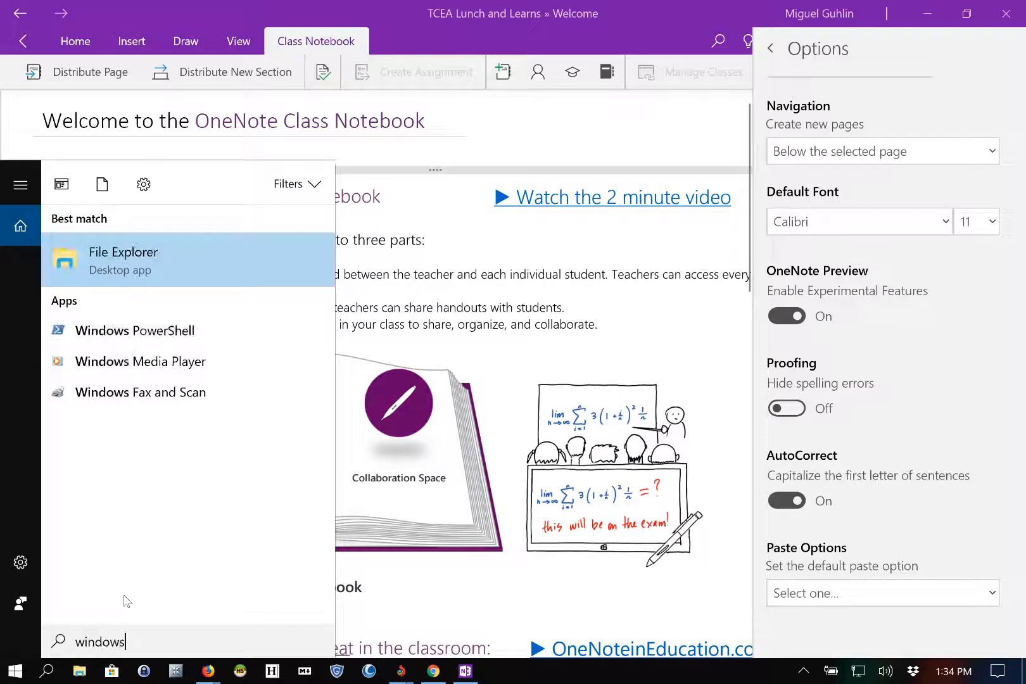
pyautogui.write(' update')
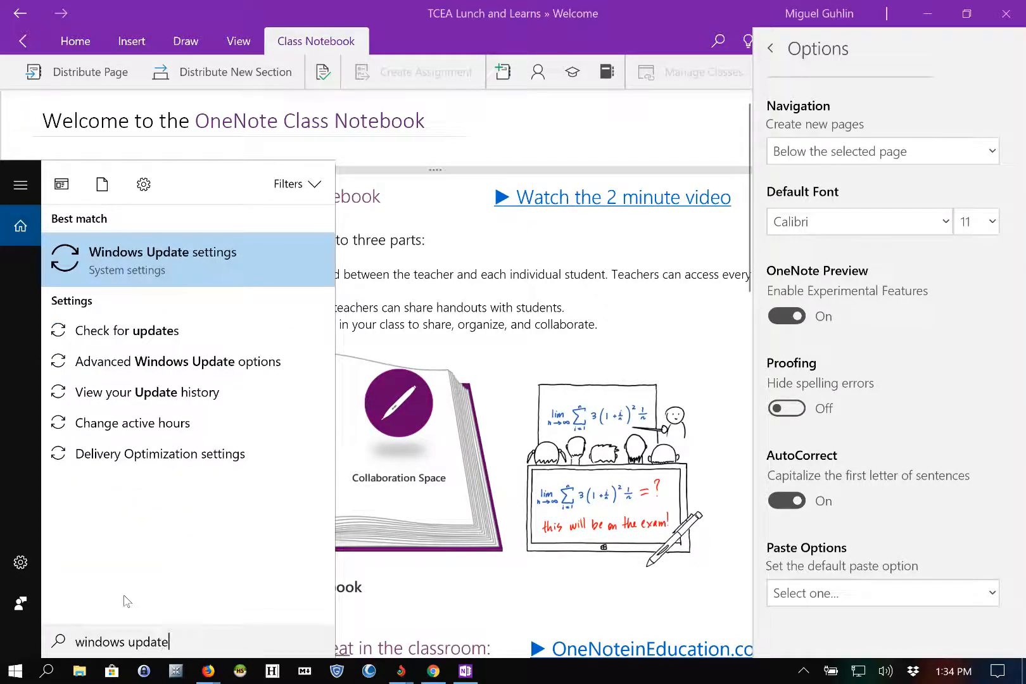
pyautogui.click(208, 268)
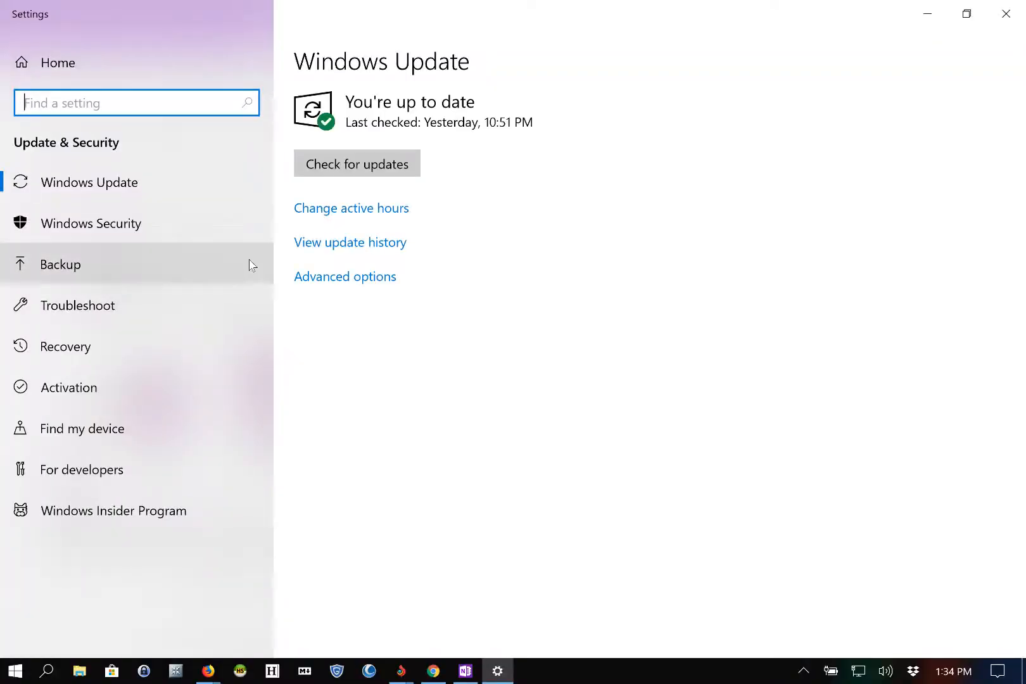
pyautogui.click(353, 163)
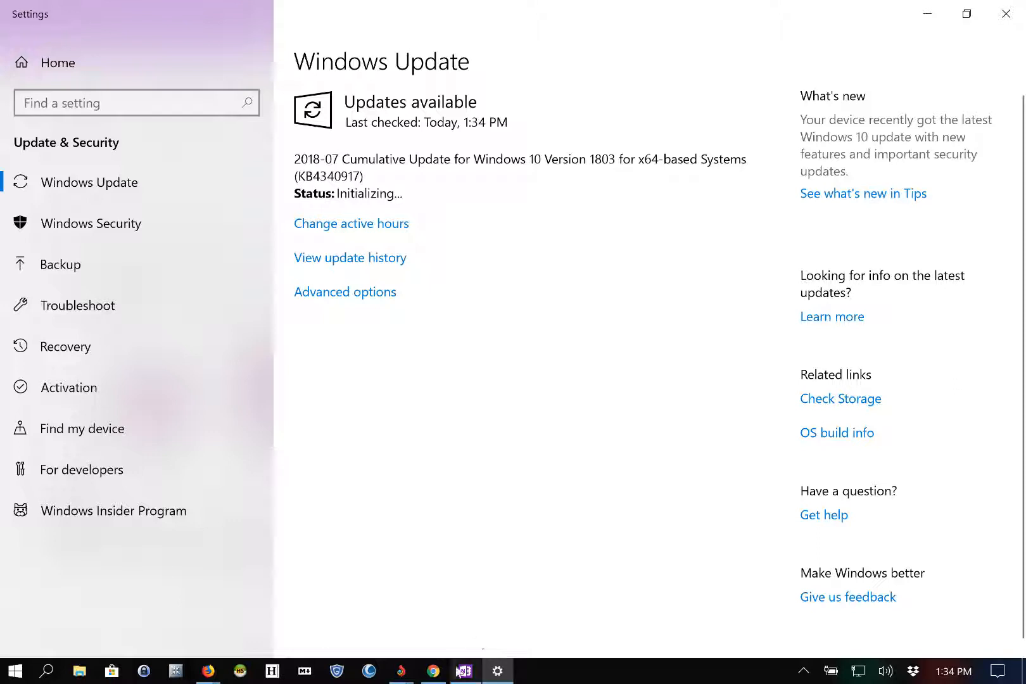
pyautogui.moveTo(464, 673)
# Step: Back in OneNote, browse the LMS/SIS list (Capita SIMS, Edsby, ESD, Firefly Learning, Infinite Campus) without choosing
pyautogui.click(465, 671)
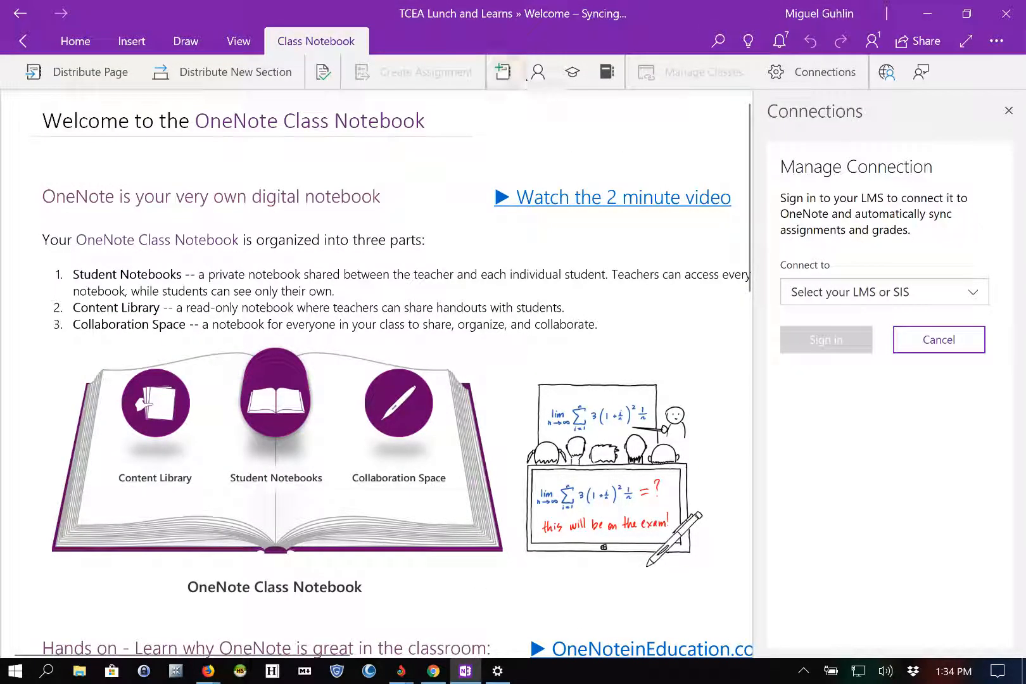
pyautogui.click(815, 72)
pyautogui.click(957, 299)
pyautogui.click(975, 296)
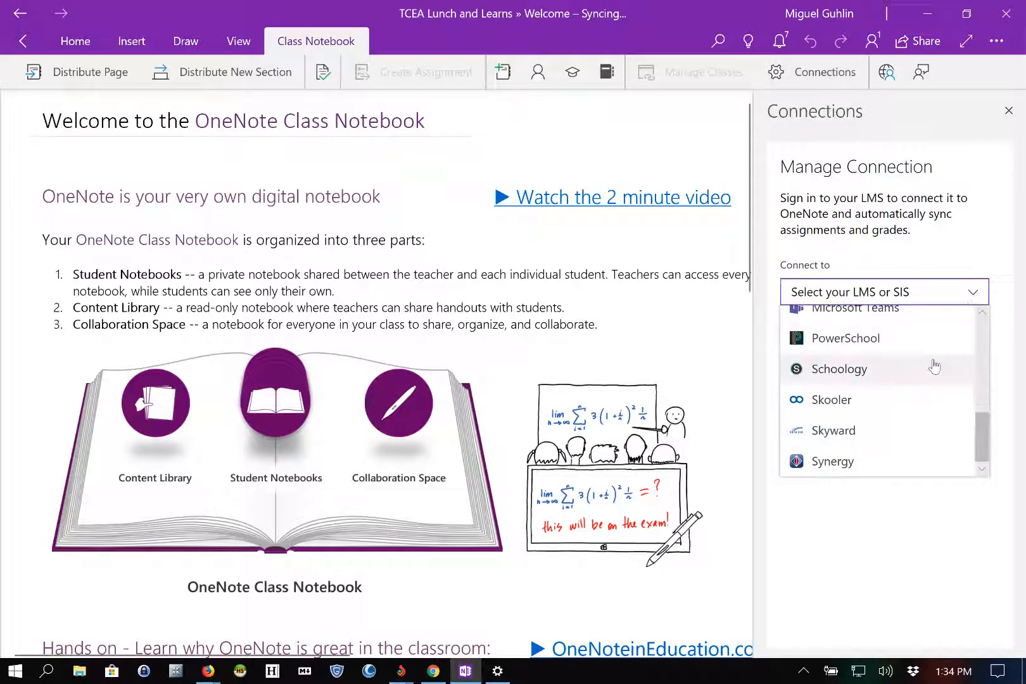
pyautogui.scroll(3, 932, 364)
pyautogui.scroll(3, 934, 366)
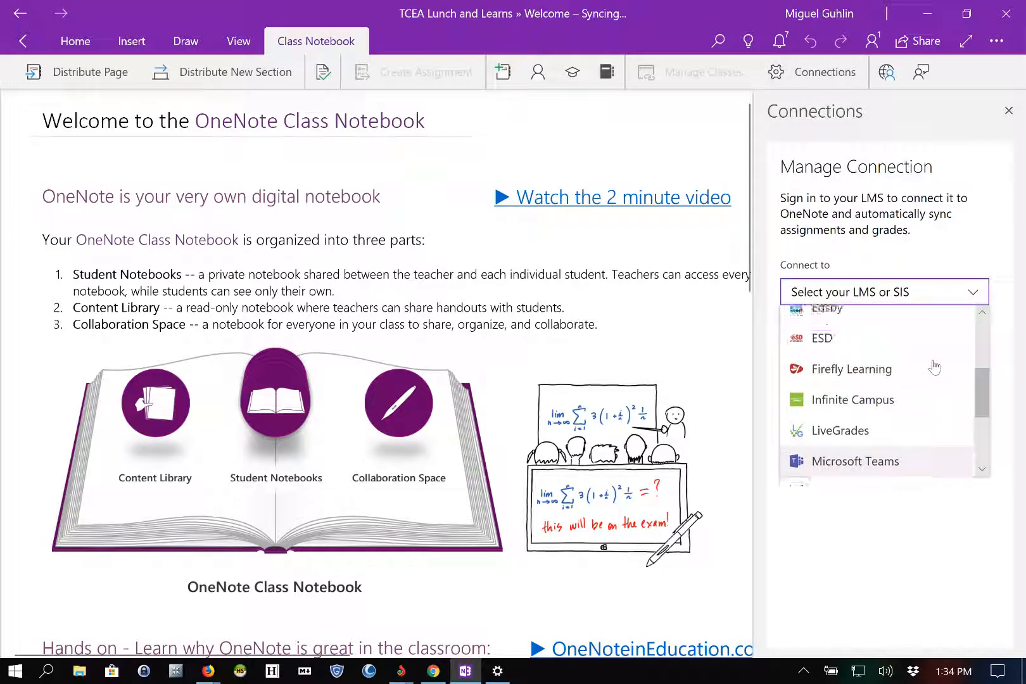
pyautogui.scroll(-2, 939, 407)
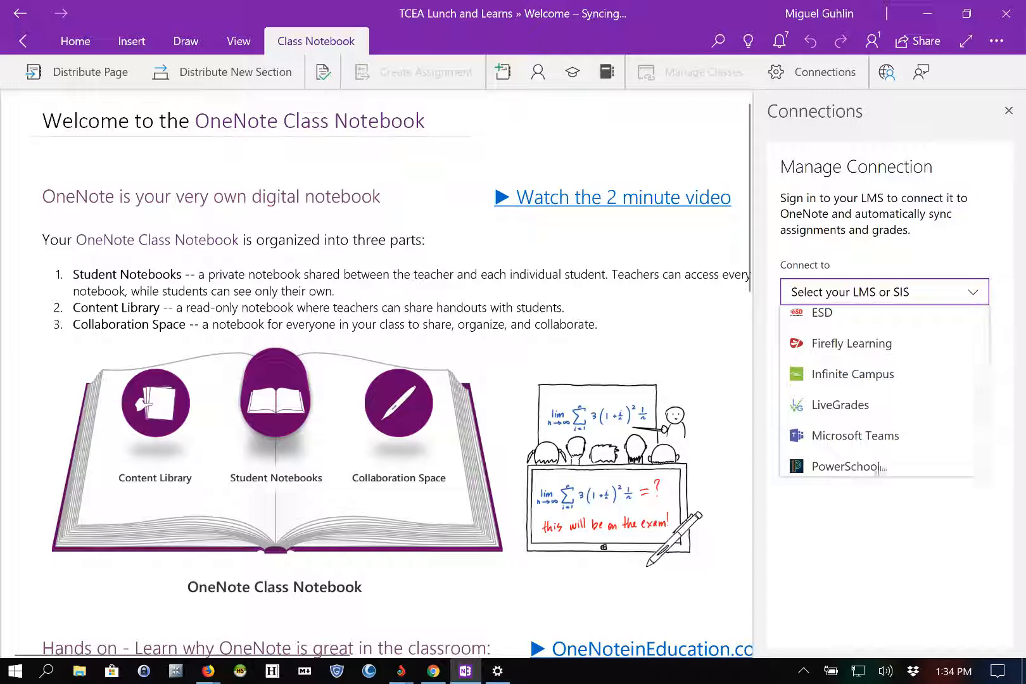
pyautogui.scroll(2, 909, 407)
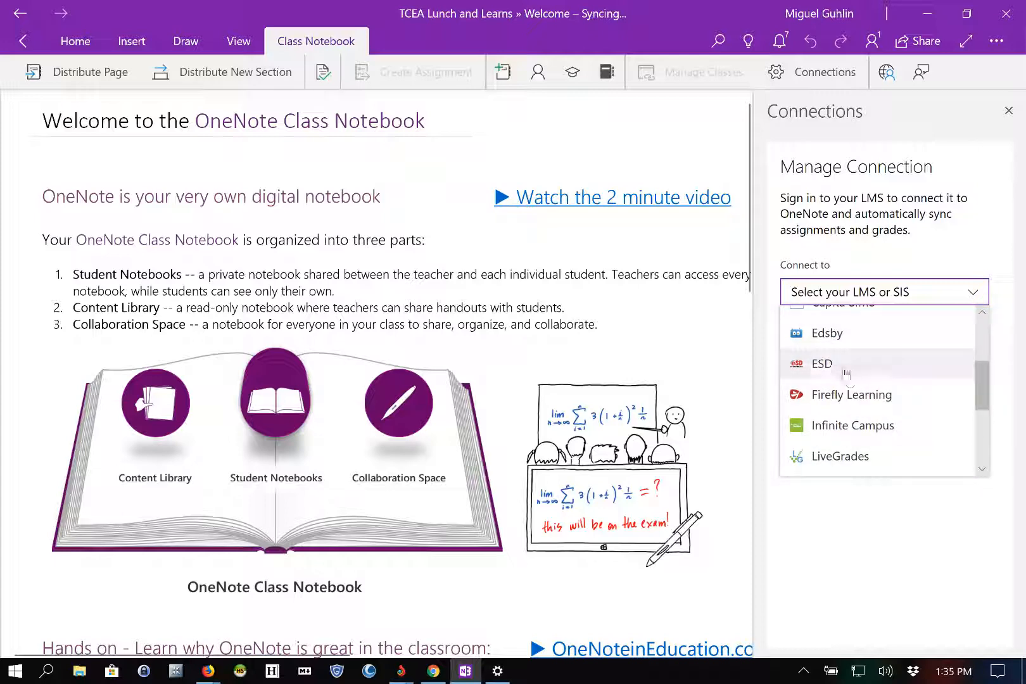
pyautogui.scroll(2, 845, 375)
pyautogui.scroll(1, 852, 384)
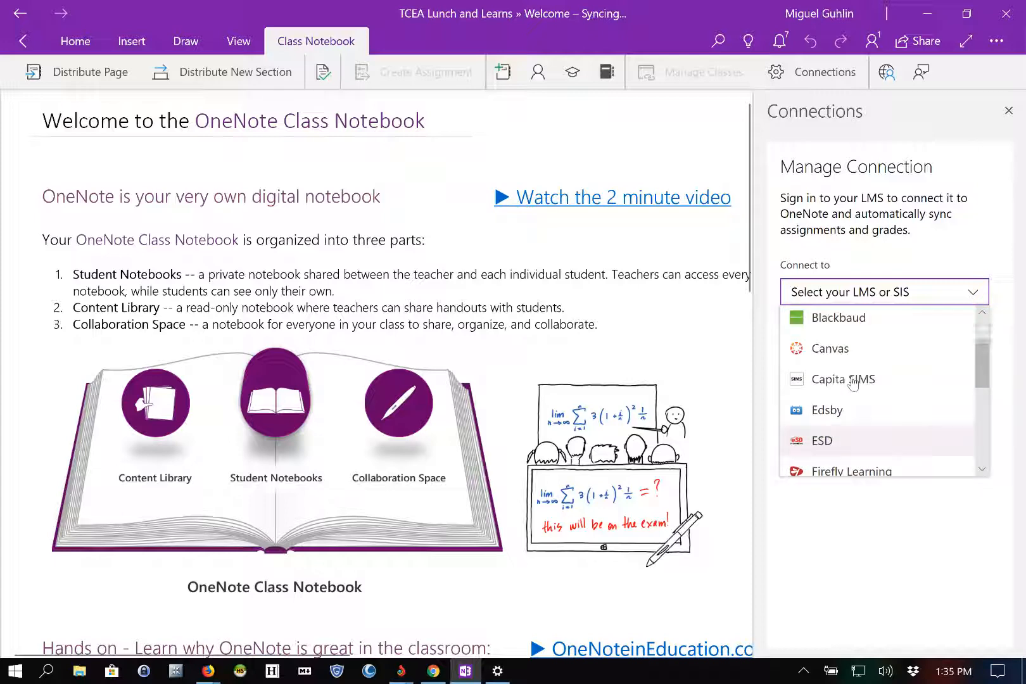
pyautogui.scroll(-2, 872, 461)
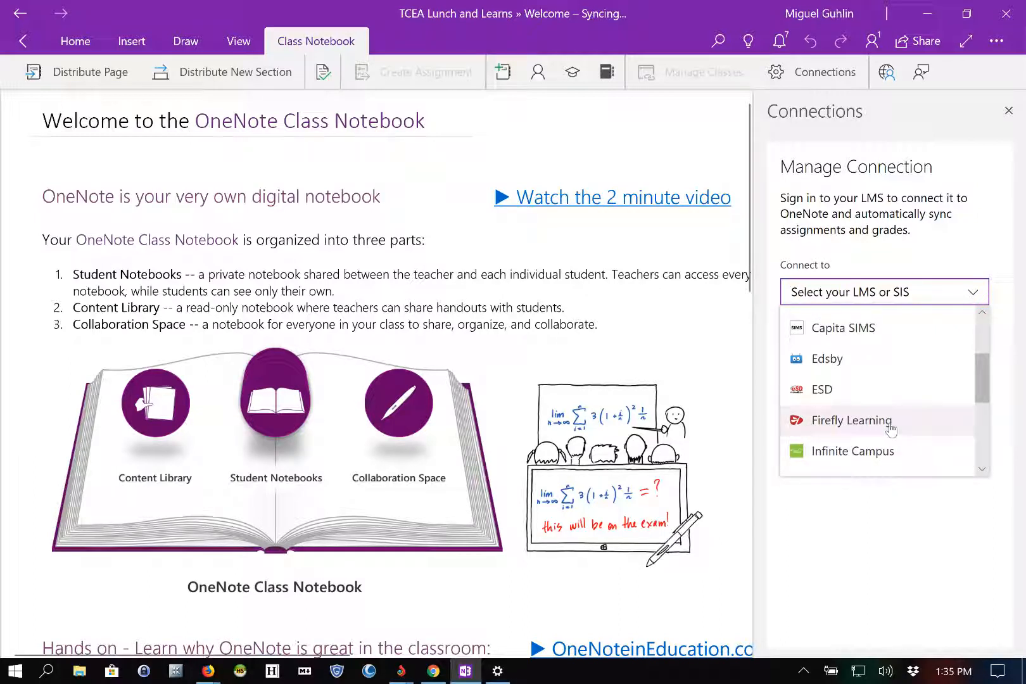
pyautogui.click(920, 501)
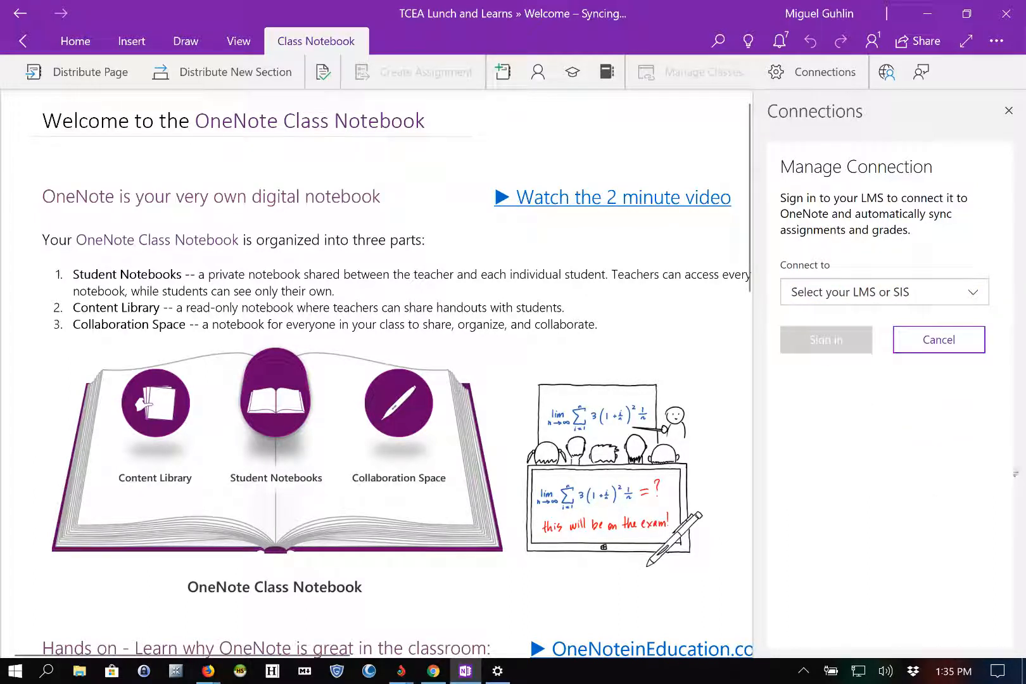